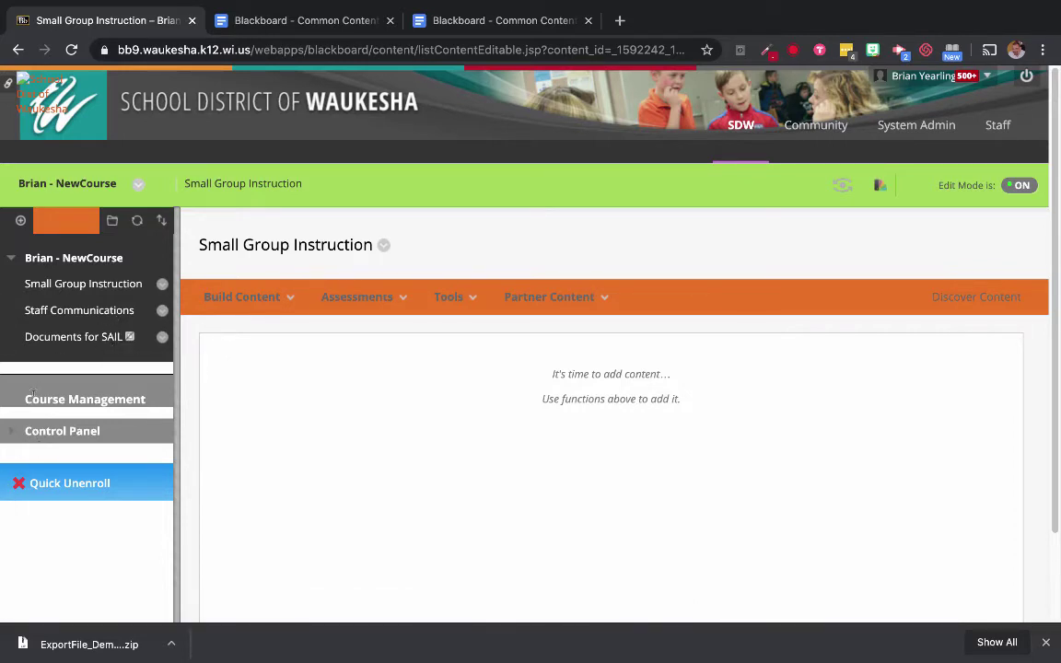
Expand the course menu's Control Panel and its Users and Groups section
click(81, 431)
scroll(125, 428, down, 5)
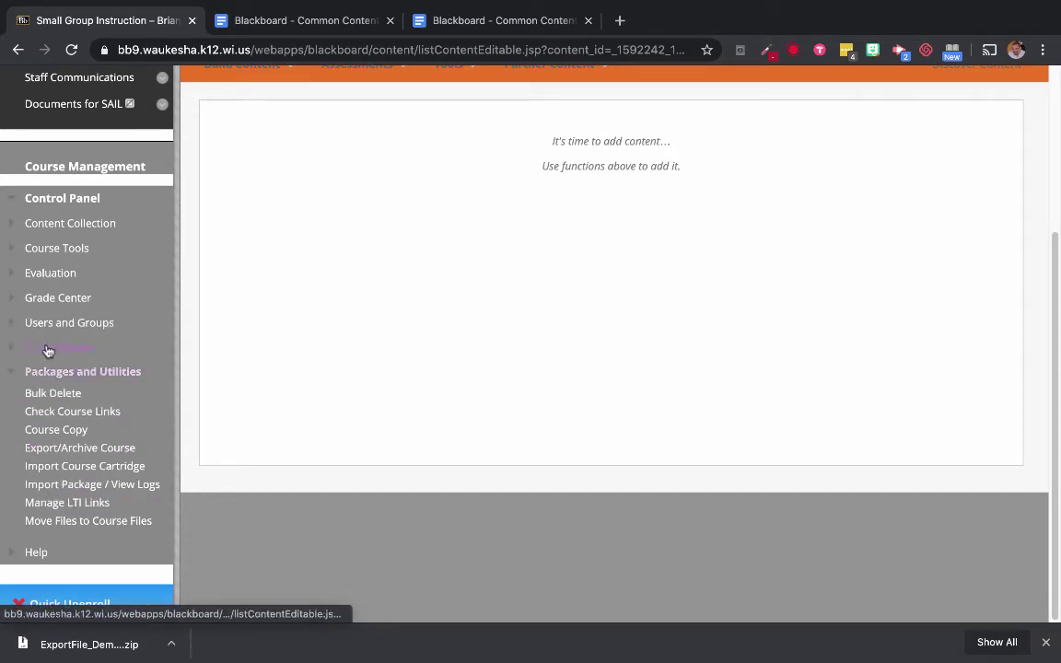
click(10, 321)
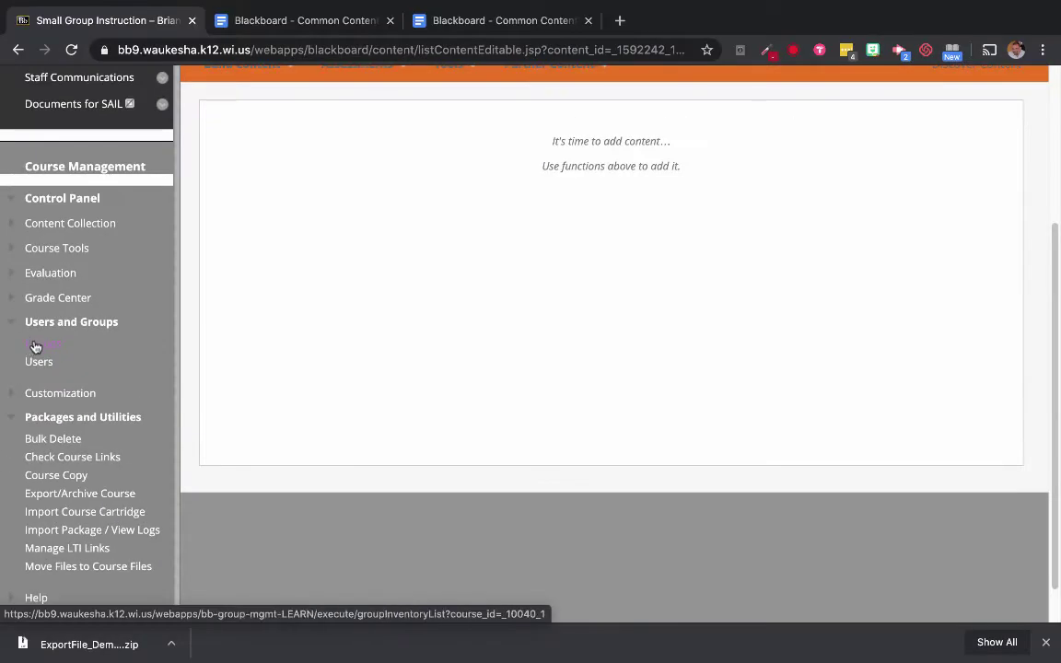
From the Groups page's Create menu, start a Single Group with Manual Enroll
click(138, 331)
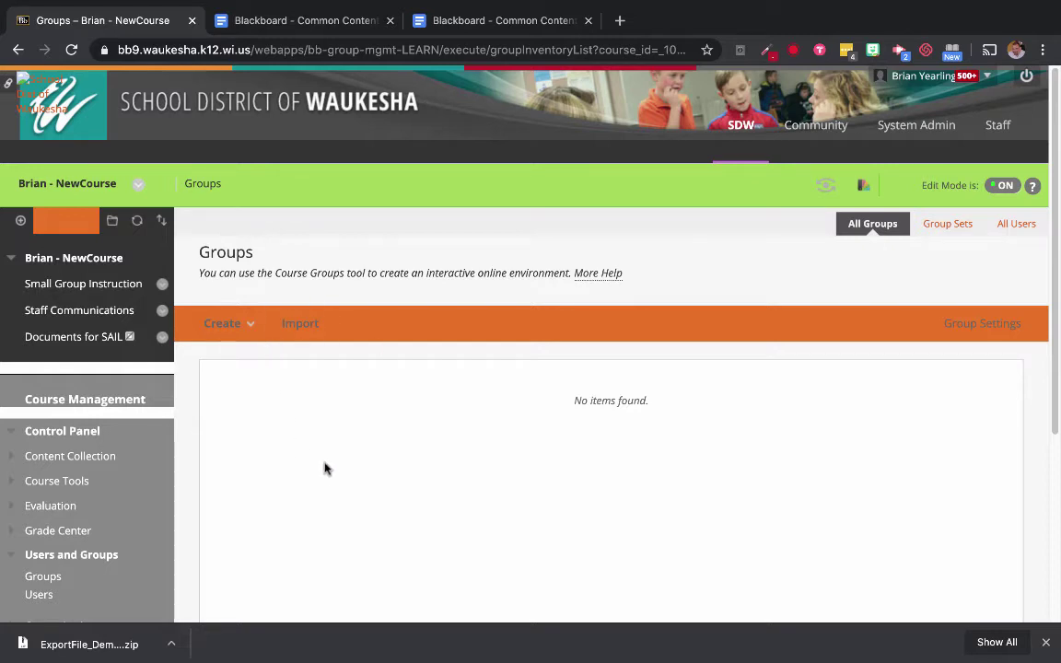
click(228, 318)
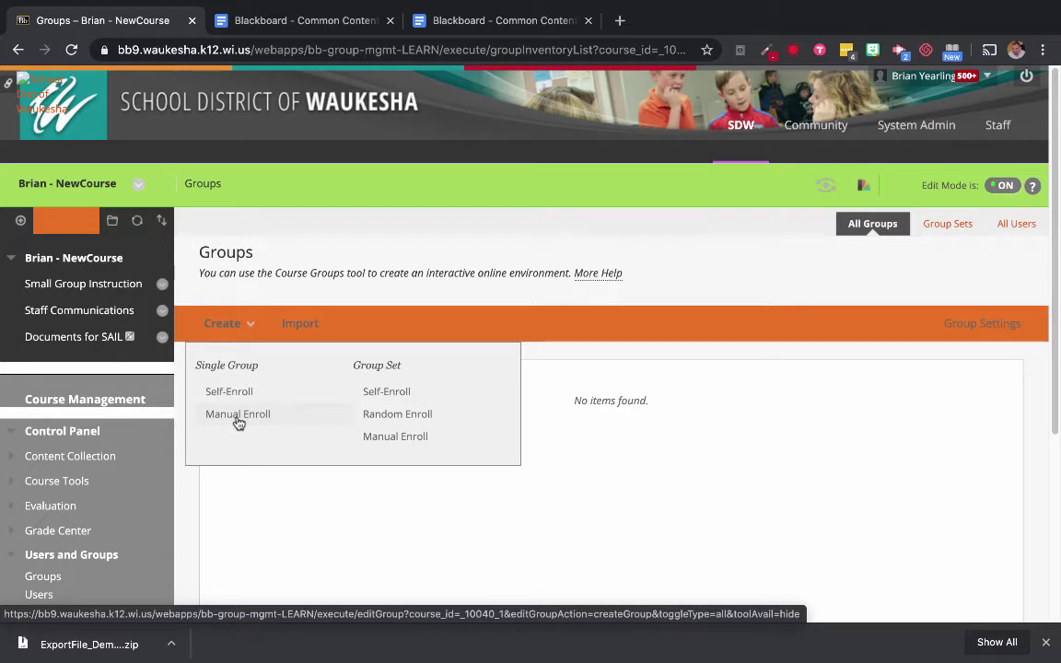
click(237, 417)
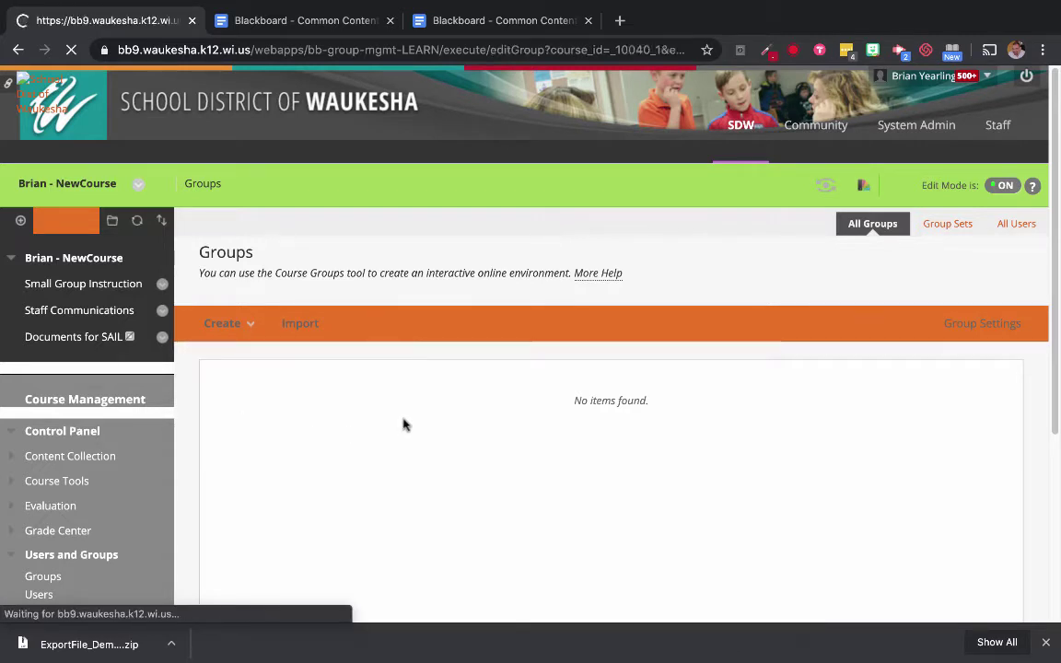
Enter 'Group A' as the new group's name
click(441, 415)
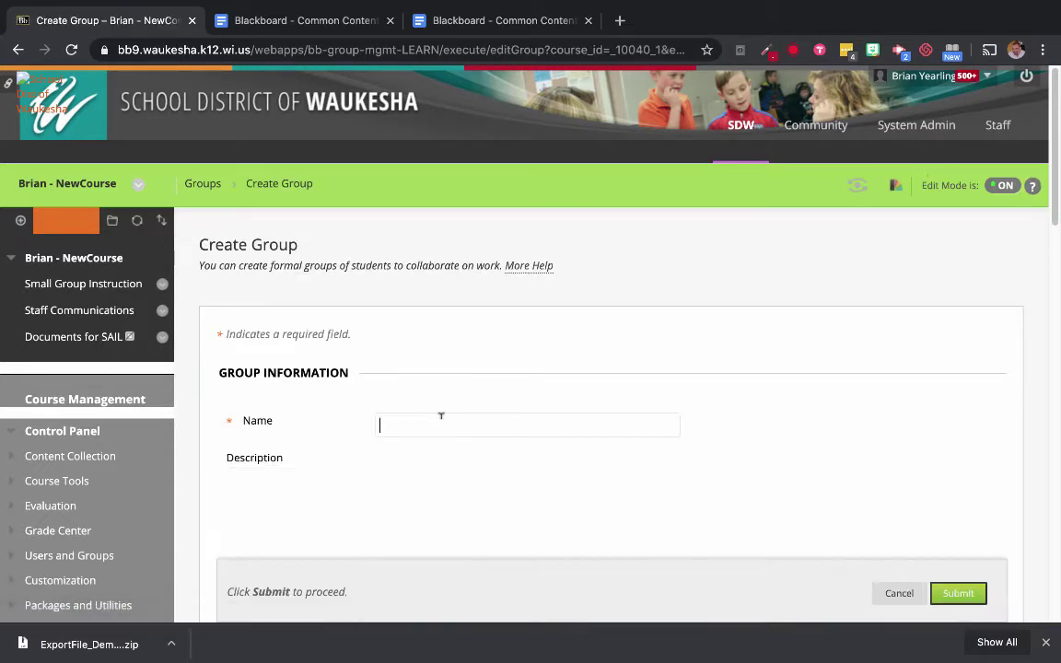
click(443, 422)
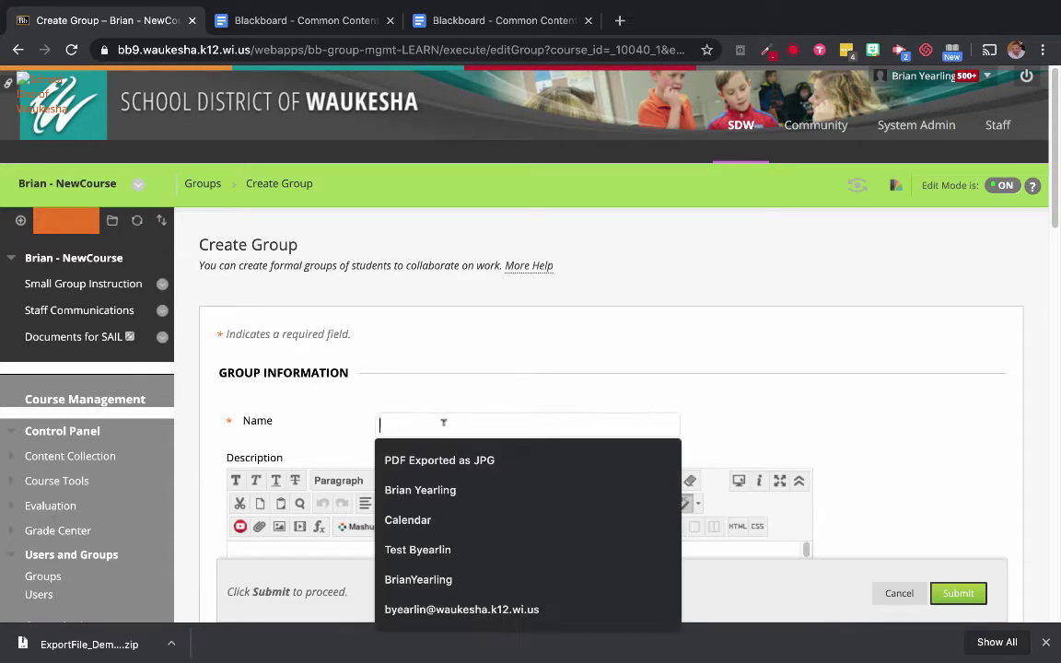
text(Group A)
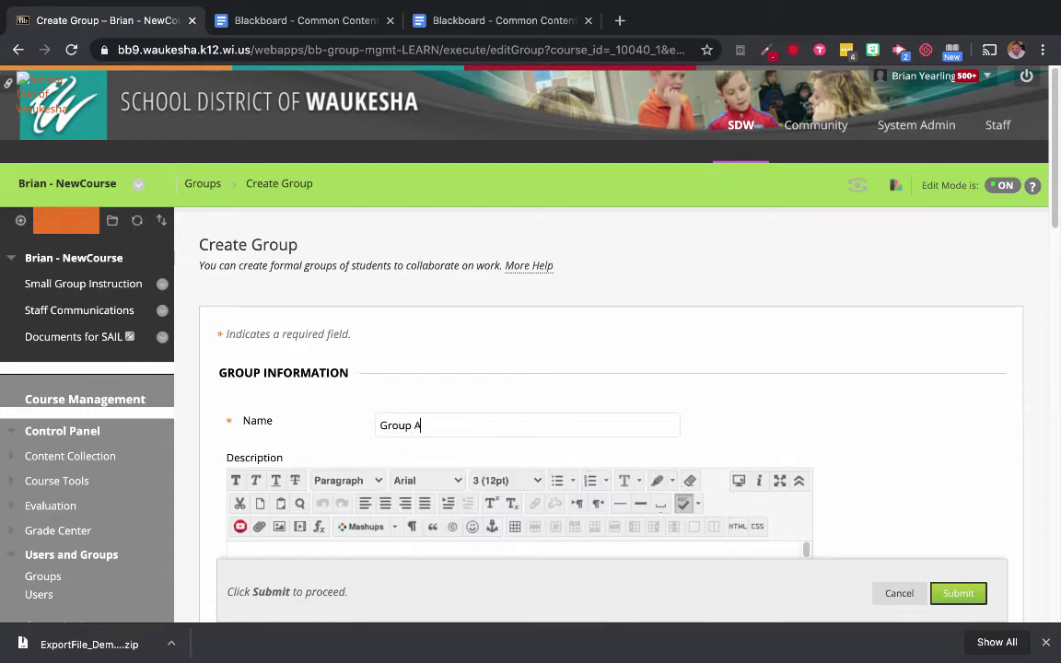
scroll(620, 410, down, 2)
click(622, 415)
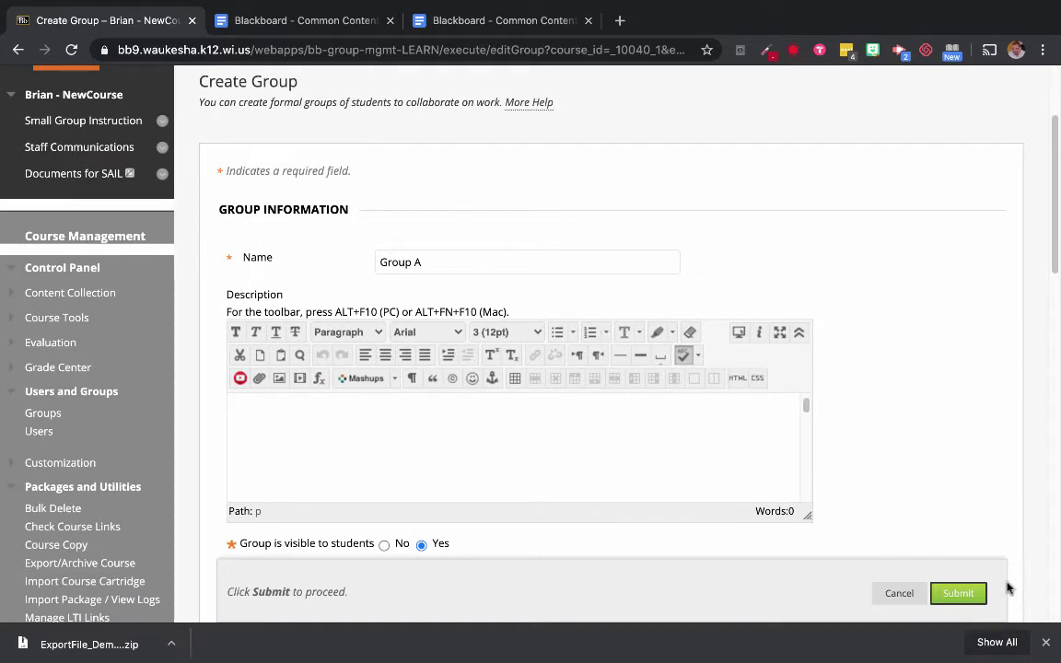
scroll(945, 450, down, 4)
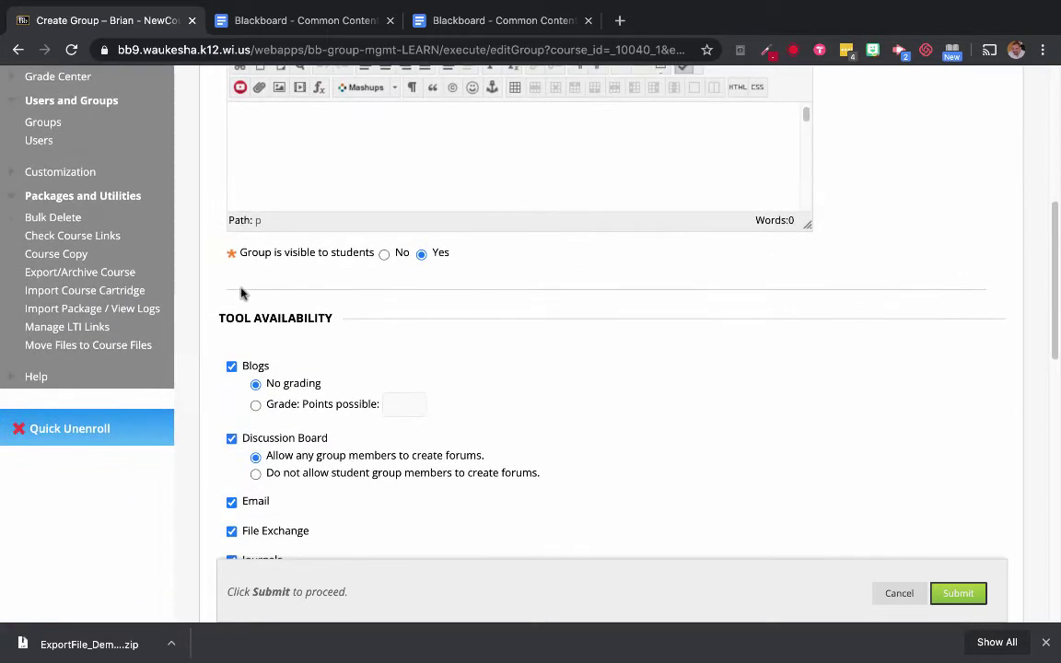
Switch off Blogs, Discussion Board, Email, File Exchange, Journals and Tasks for the group
click(231, 366)
click(231, 438)
scroll(232, 438, down, 2)
click(232, 327)
click(231, 357)
click(231, 386)
click(231, 458)
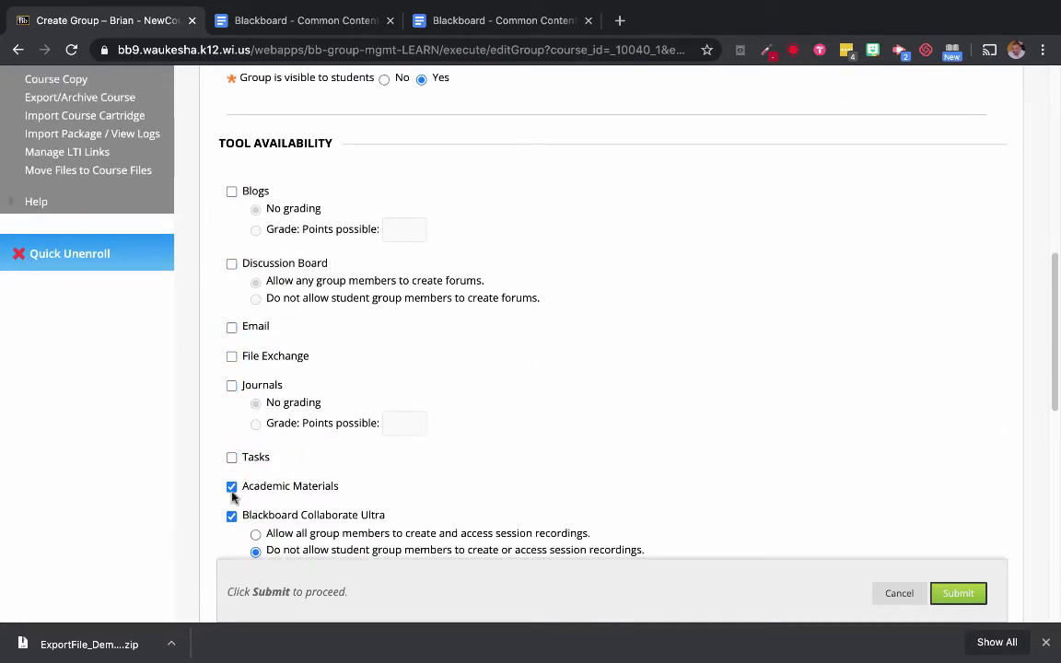
scroll(232, 497, down, 2)
Switch off Collaborate Ultra, Academic Materials, VoiceThread, Wikis and Content Market Tools too
click(231, 363)
click(232, 335)
click(231, 427)
click(231, 456)
click(232, 486)
scroll(232, 493, down, 3)
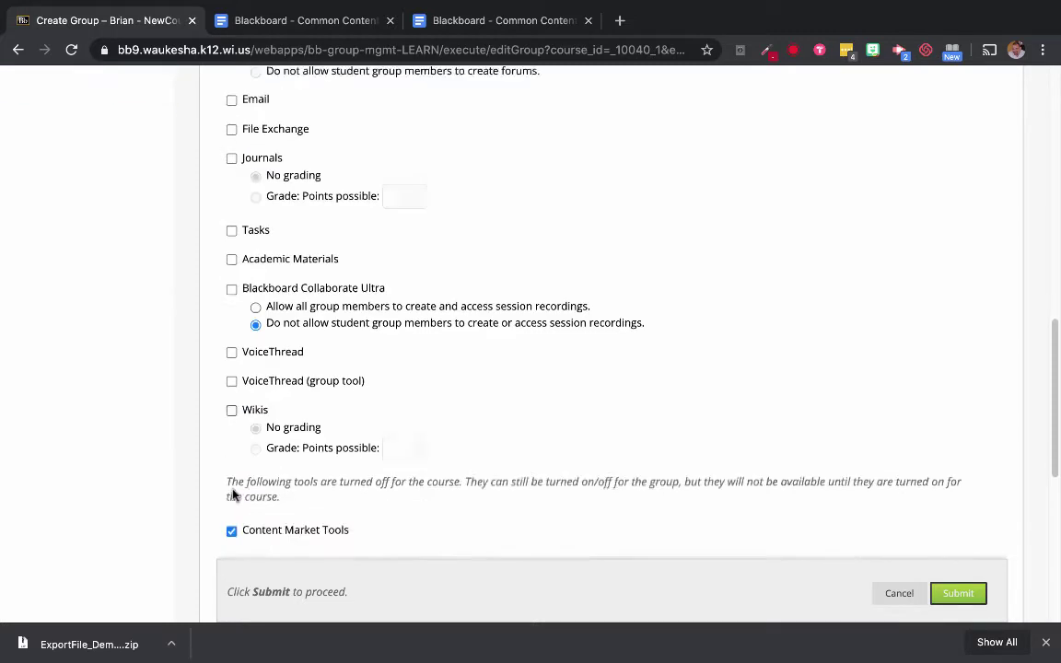
click(231, 443)
scroll(229, 446, down, 5)
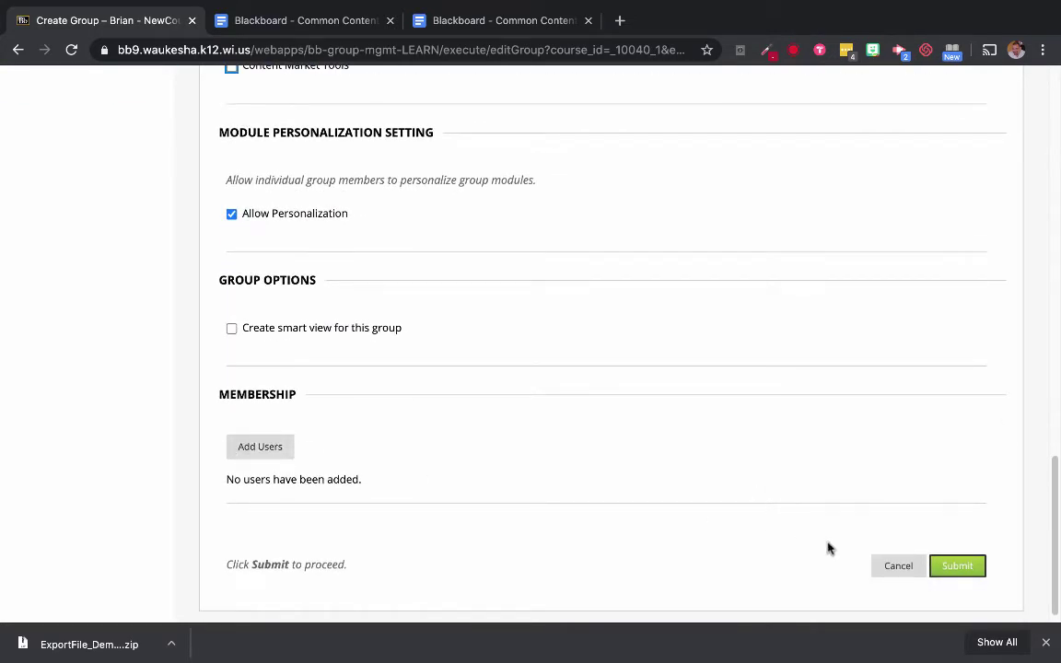
Add two students to Group A's membership and submit the group
click(261, 450)
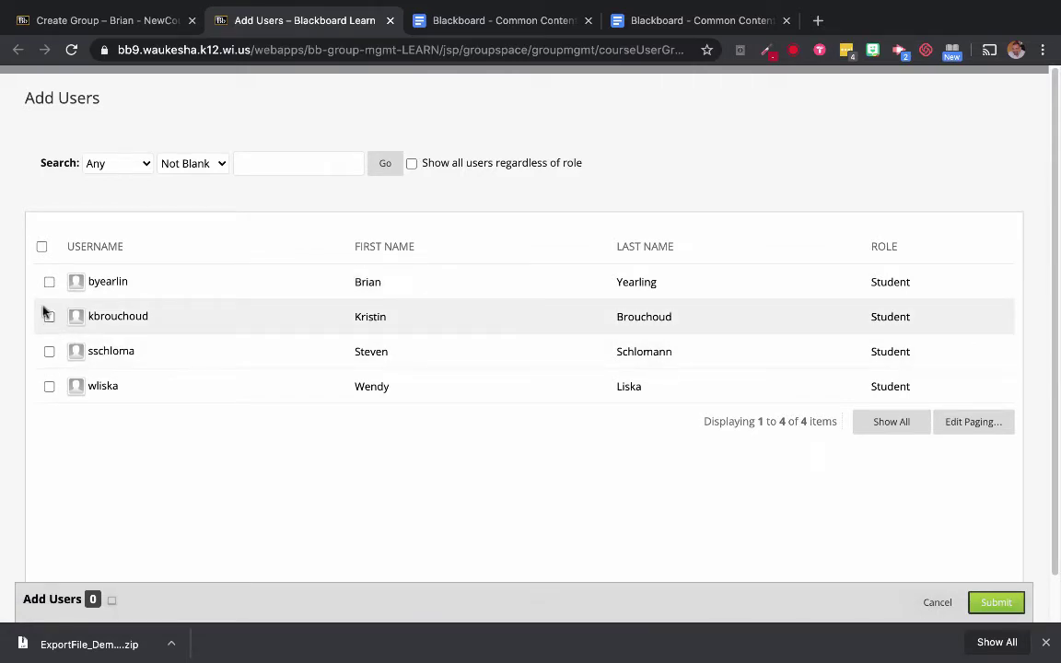
click(49, 316)
click(49, 386)
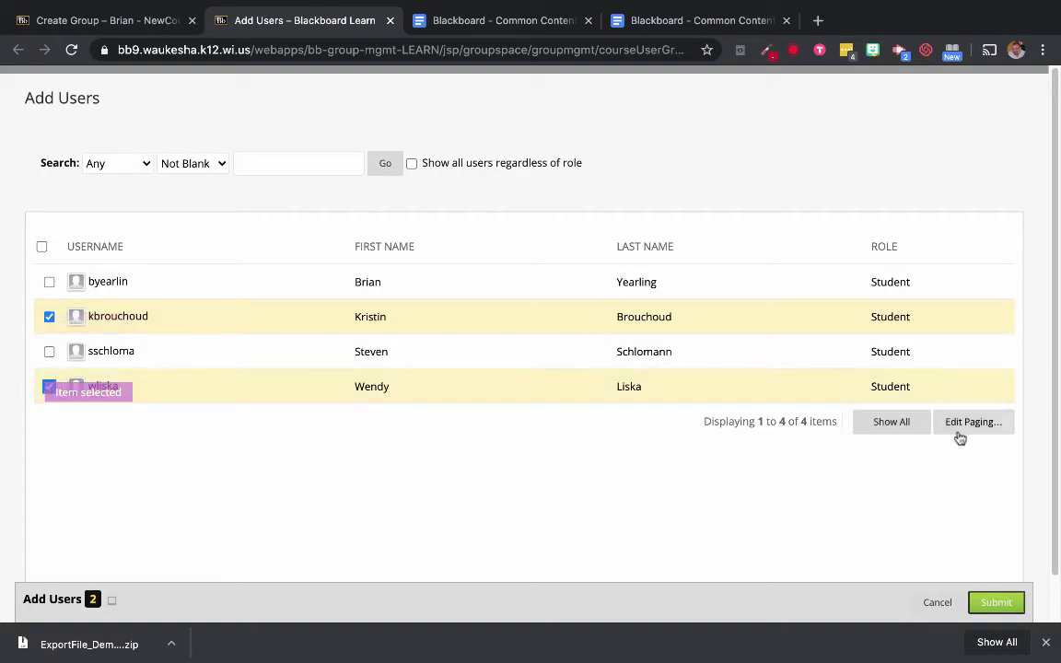
click(995, 603)
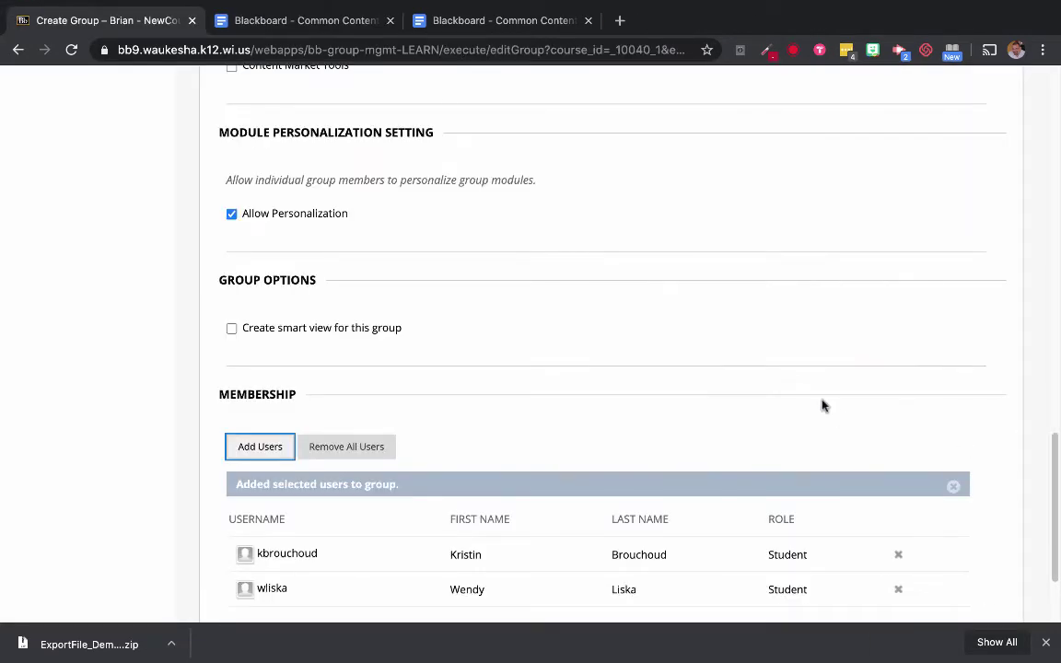
scroll(822, 405, down, 3)
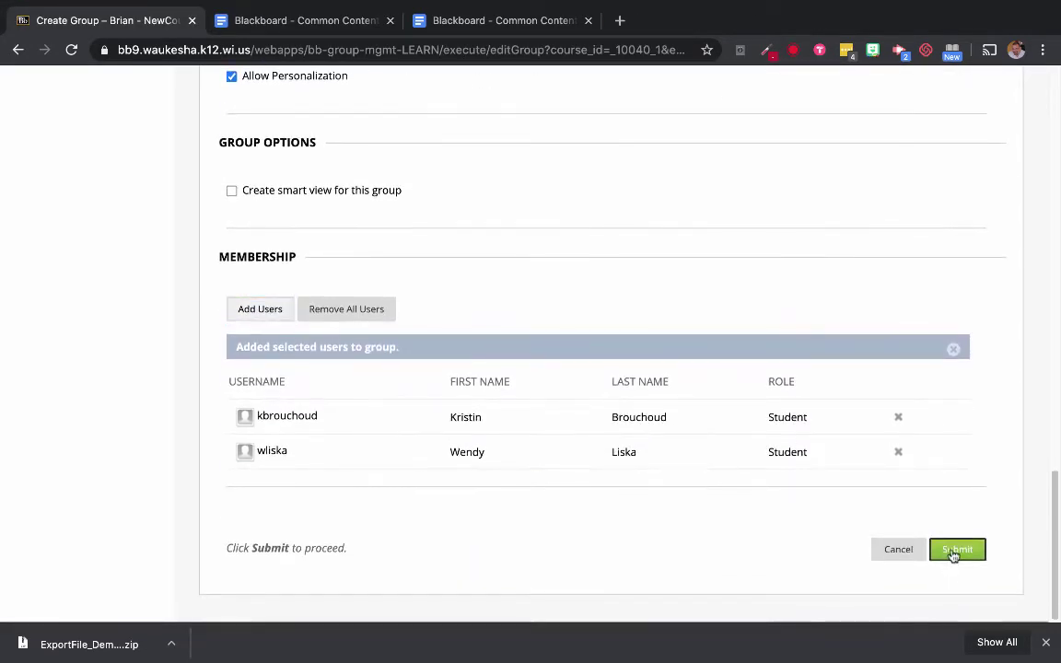
click(955, 549)
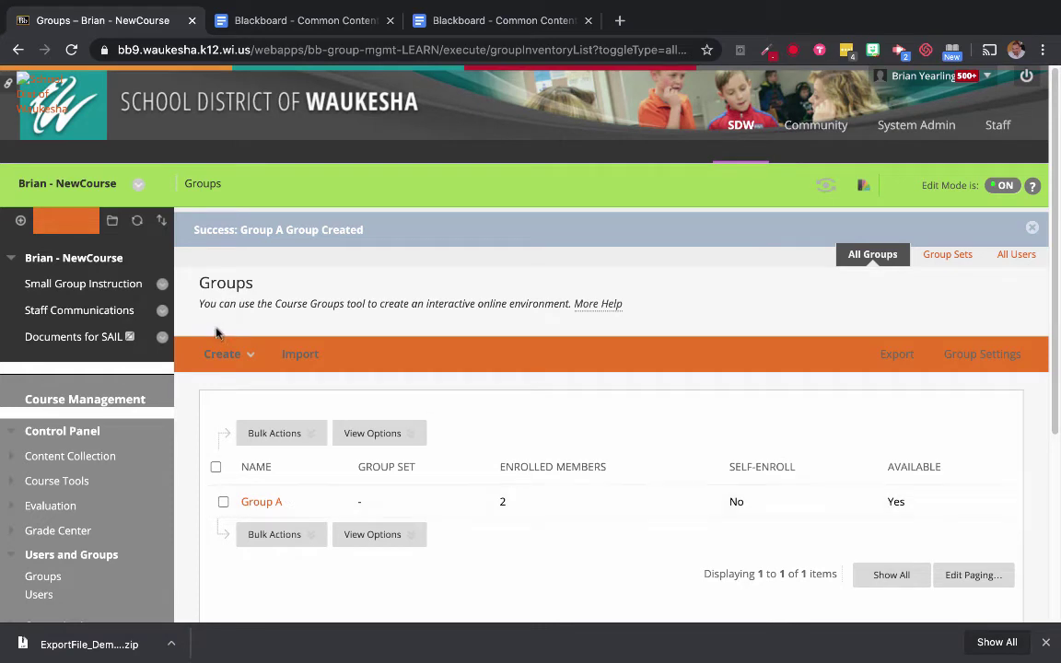
Start another manually enrolled single group and name it 'Group B'
click(226, 353)
click(230, 446)
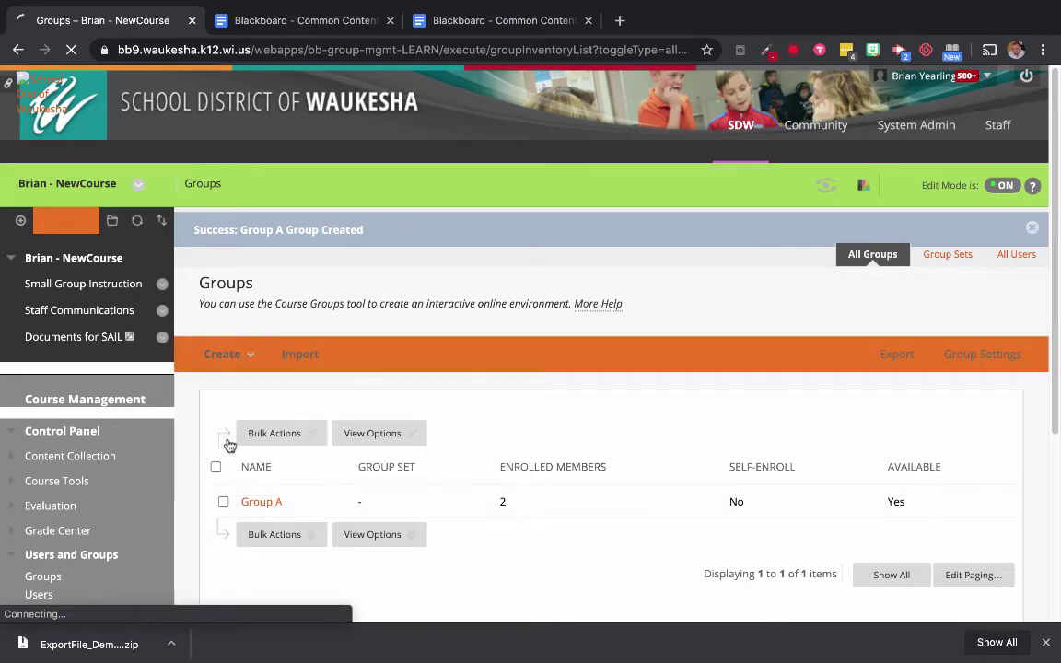
click(439, 424)
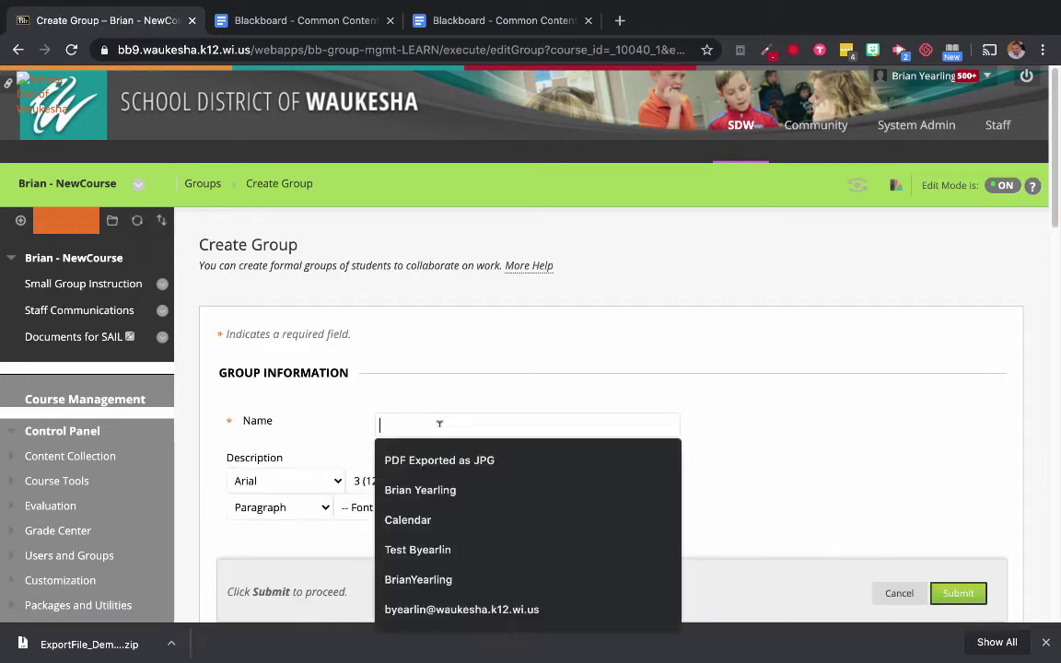
text(Group B)
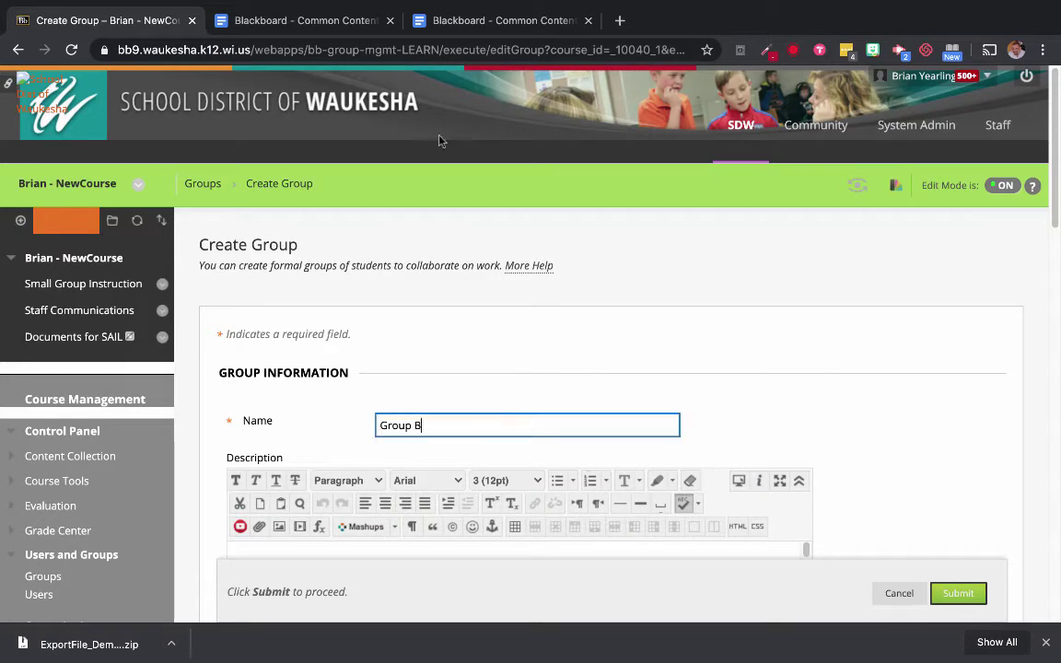
scroll(504, 360, down, 8)
scroll(505, 360, up, 1)
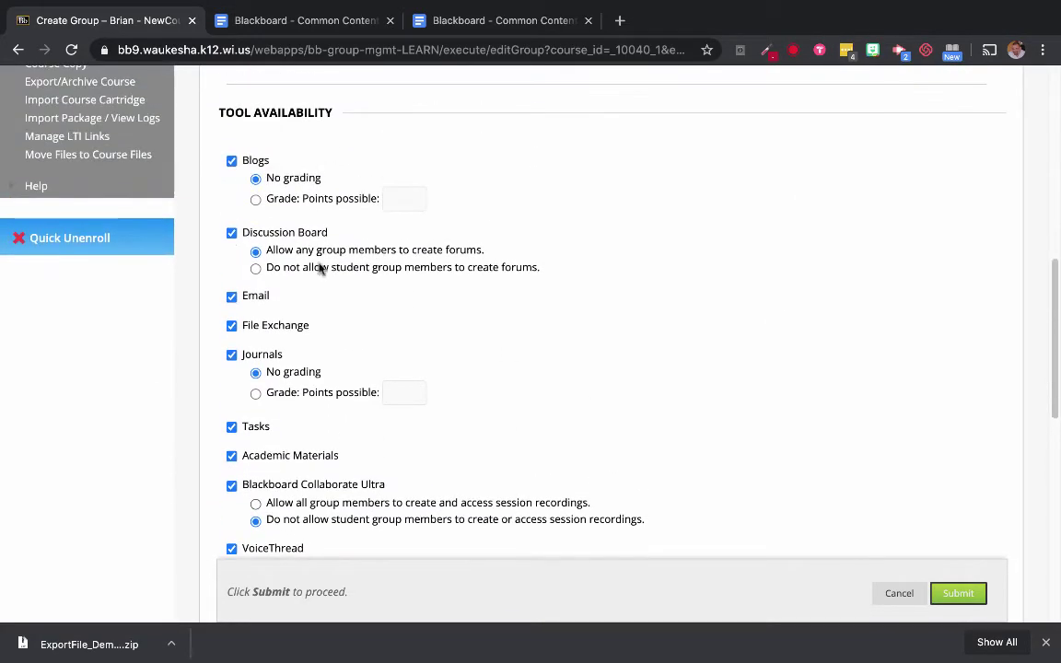
Switch off Blogs, Discussion Board, Email, File Exchange, Journals, Tasks, Academic Materials and Collaborate Ultra
click(231, 160)
click(231, 233)
click(231, 296)
click(231, 325)
click(231, 354)
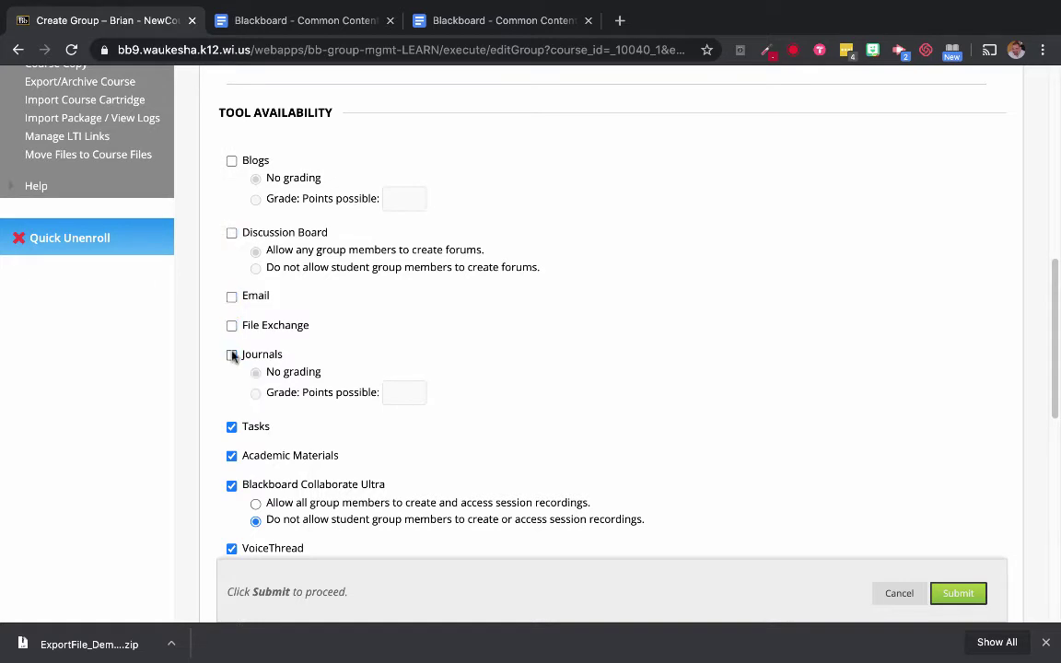
click(231, 427)
click(231, 456)
click(232, 485)
scroll(232, 461, down, 3)
Switch off VoiceThread and Wikis, then submit Group B
click(231, 428)
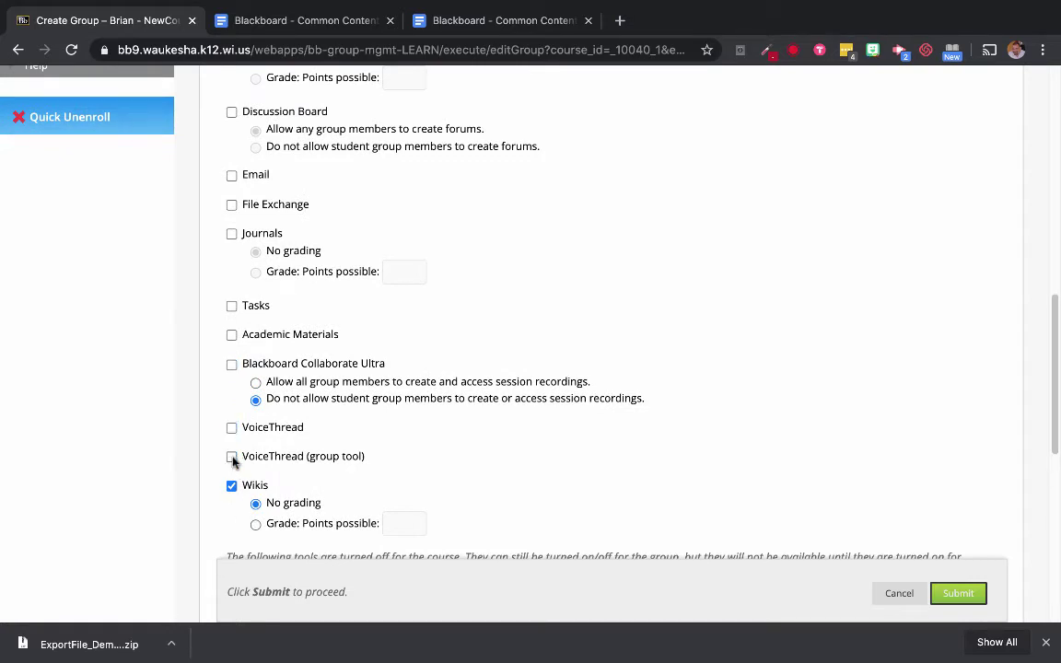
click(231, 485)
scroll(230, 490, down, 5)
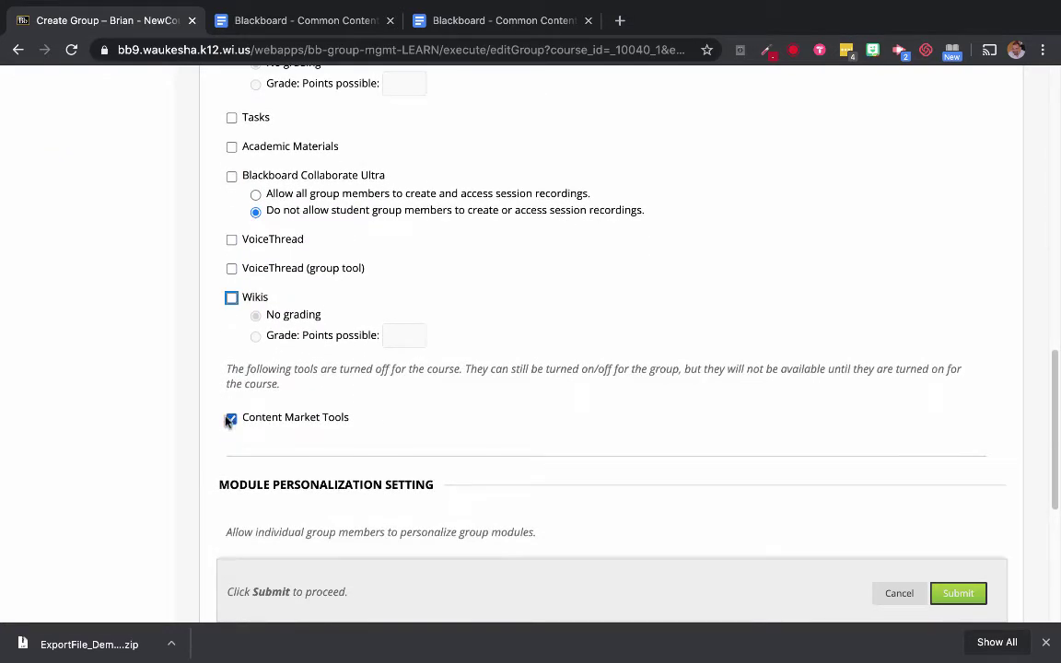
scroll(230, 421, down, 4)
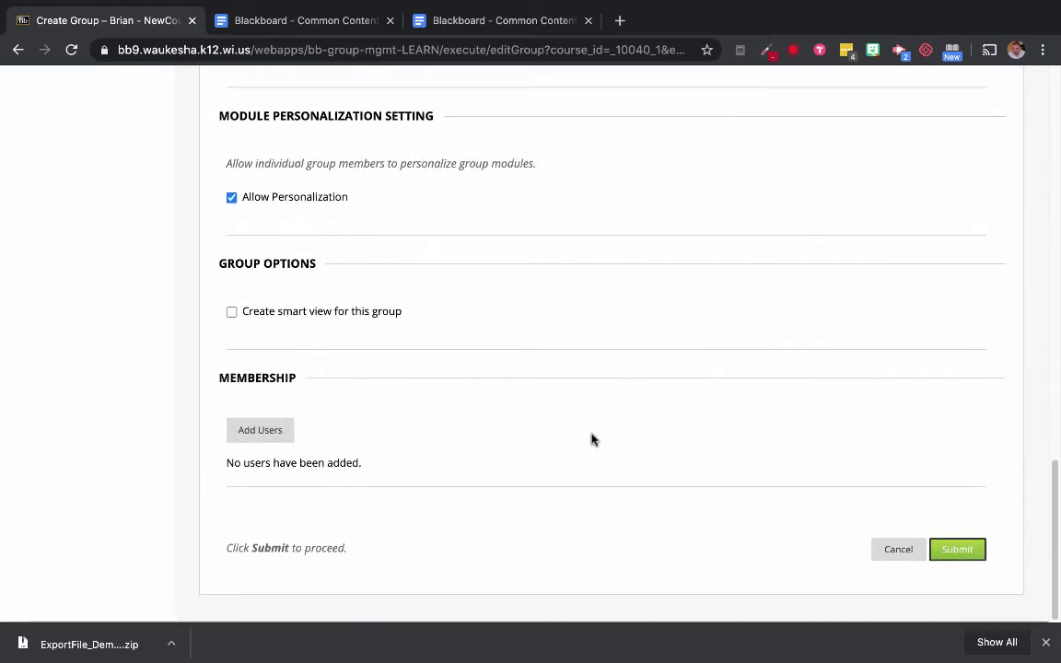
click(959, 557)
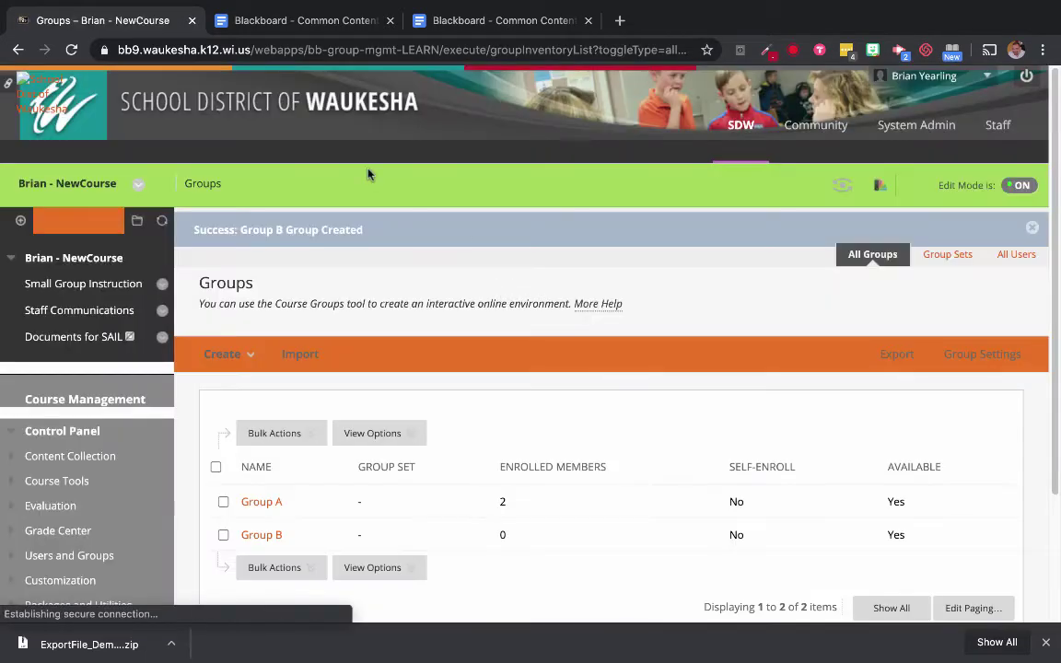
Open Group B's contextual menu in the groups list and choose Edit Group
click(405, 567)
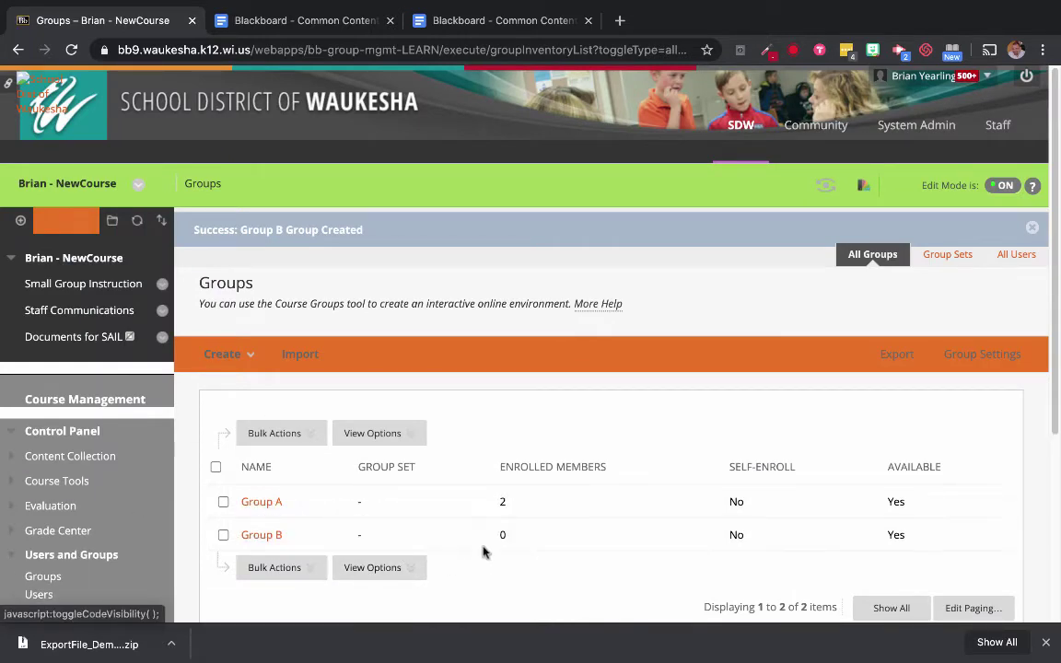
click(379, 433)
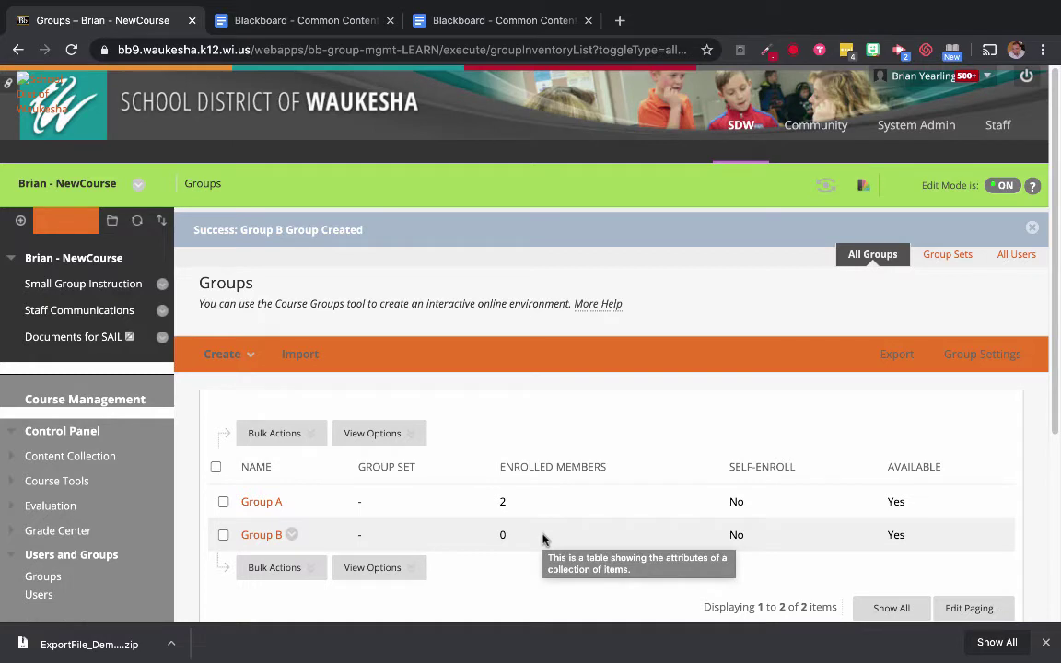
click(291, 535)
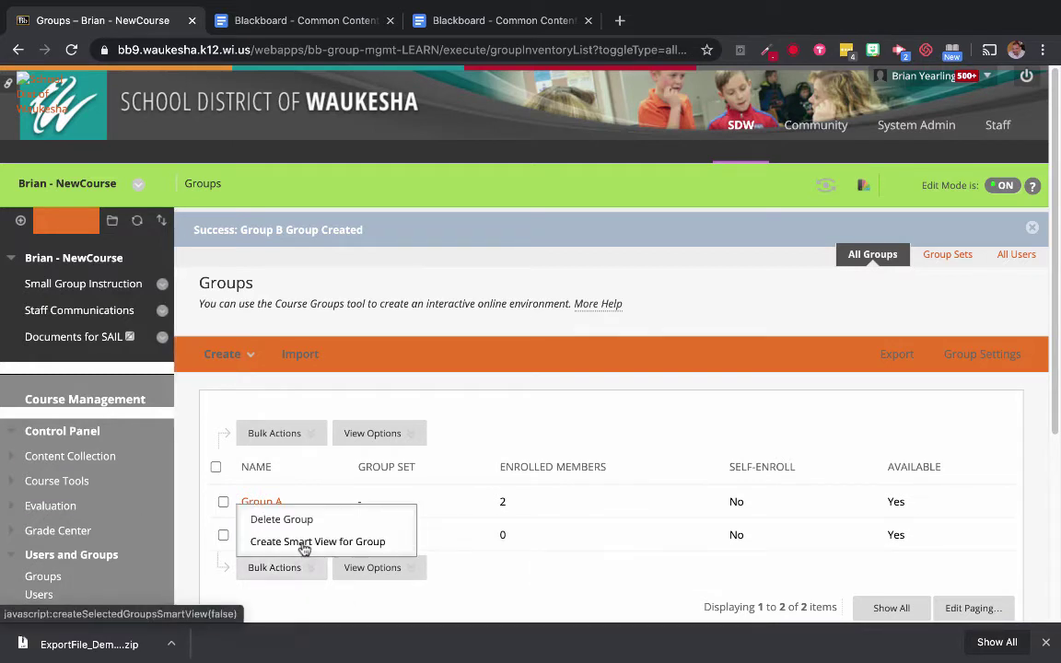
click(291, 534)
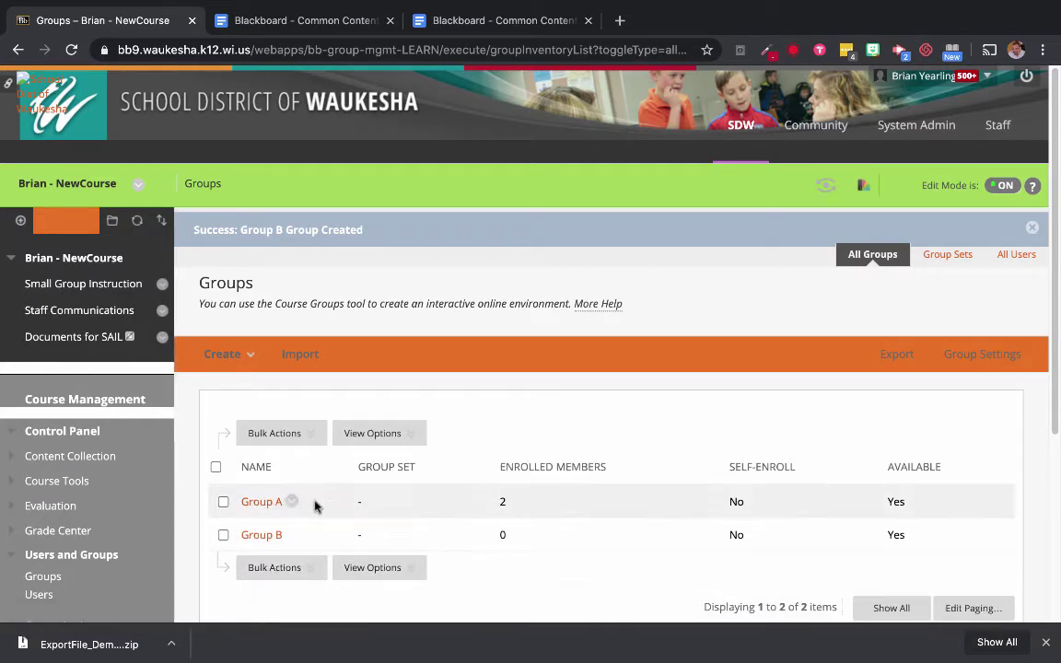
click(291, 535)
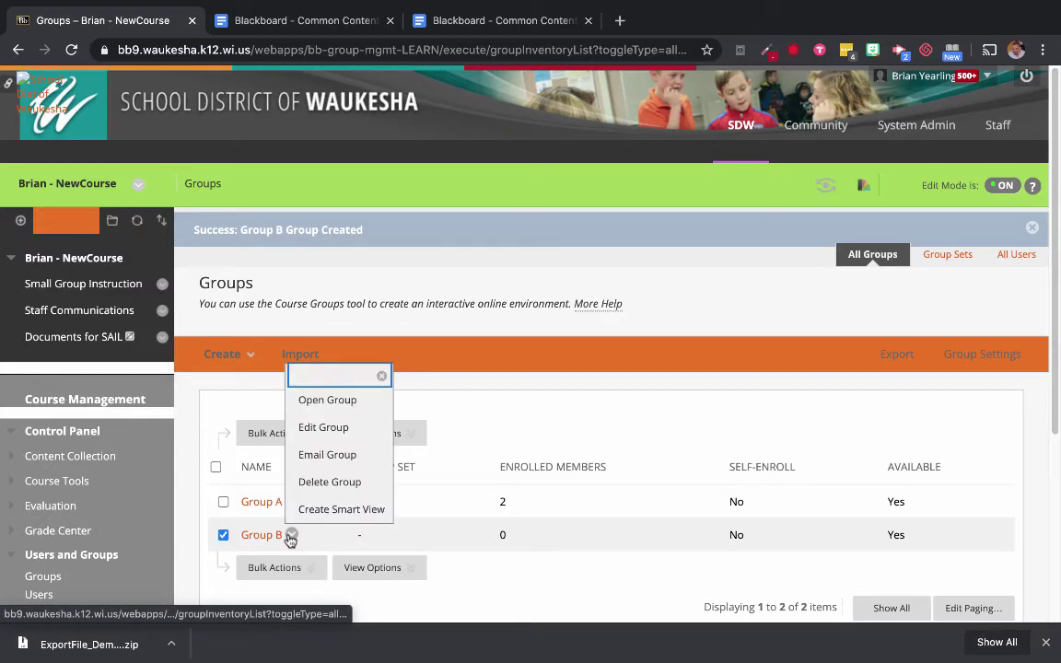
click(315, 438)
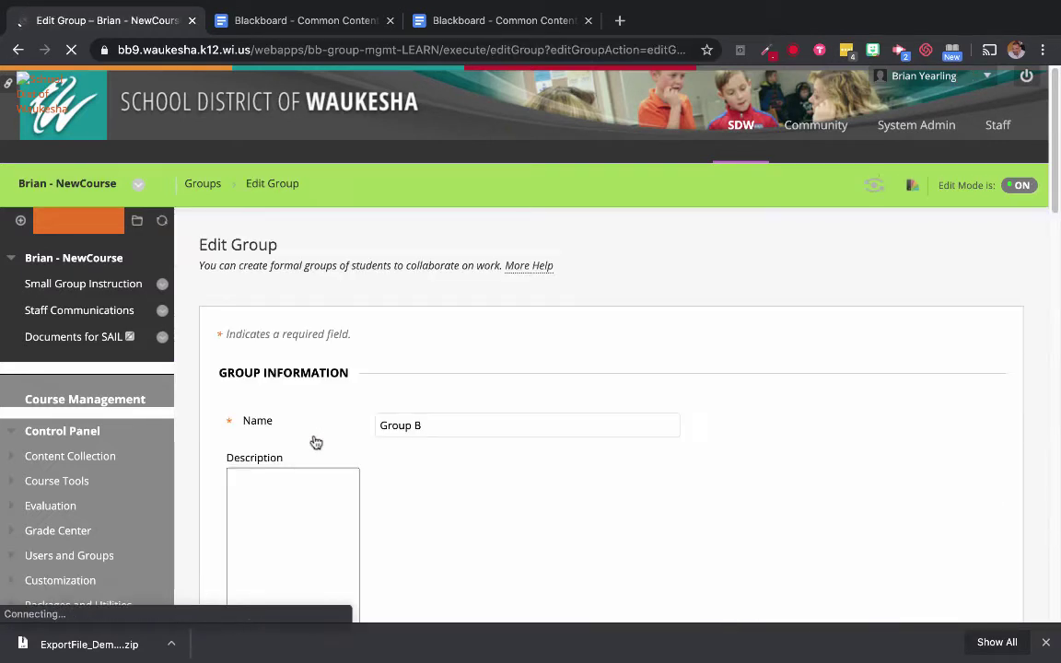
Add two students to Group B and save, giving it 2 enrolled members
scroll(315, 442, down, 15)
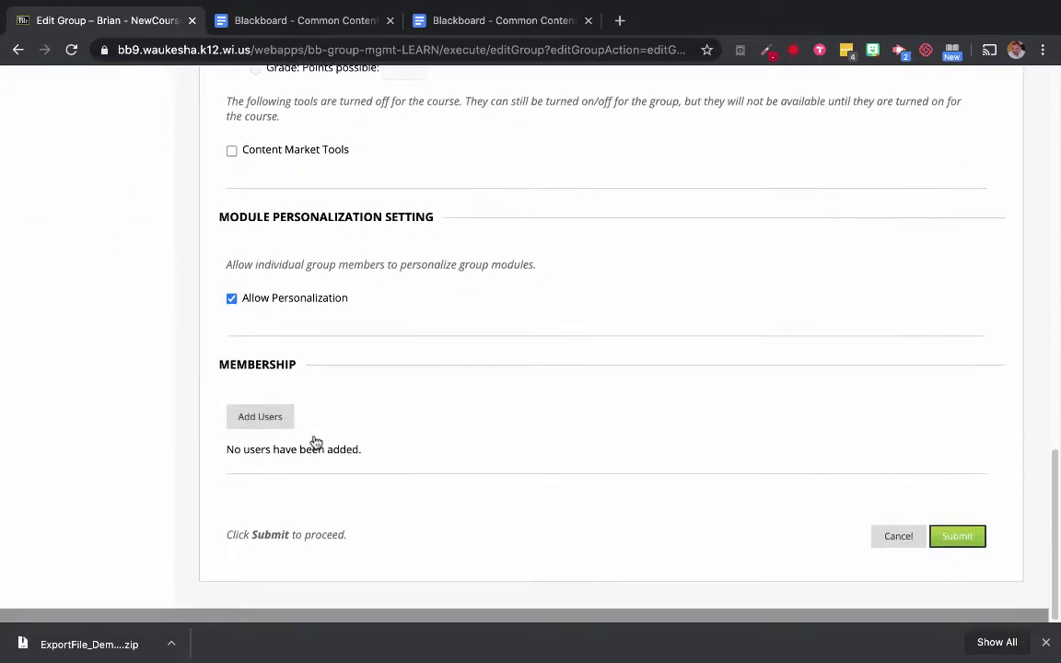
click(272, 431)
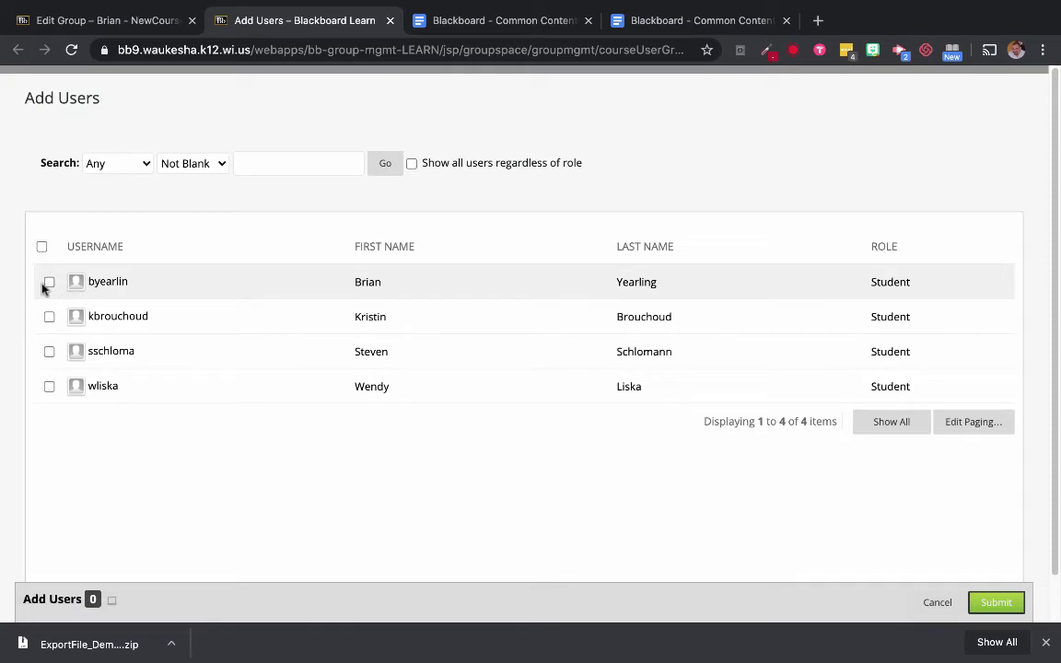
click(49, 387)
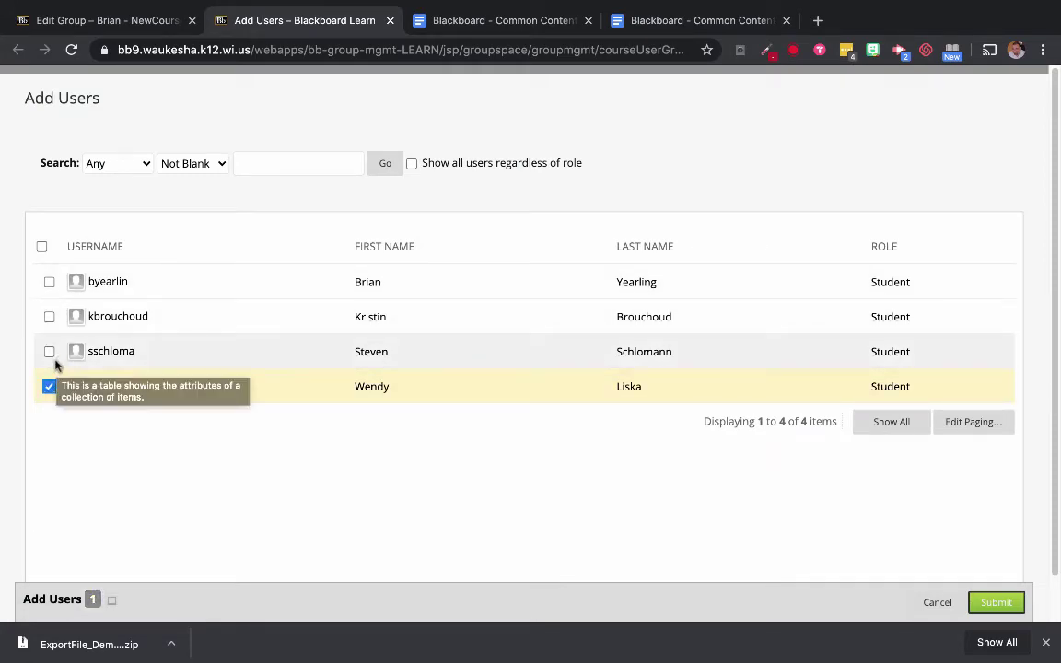
click(48, 351)
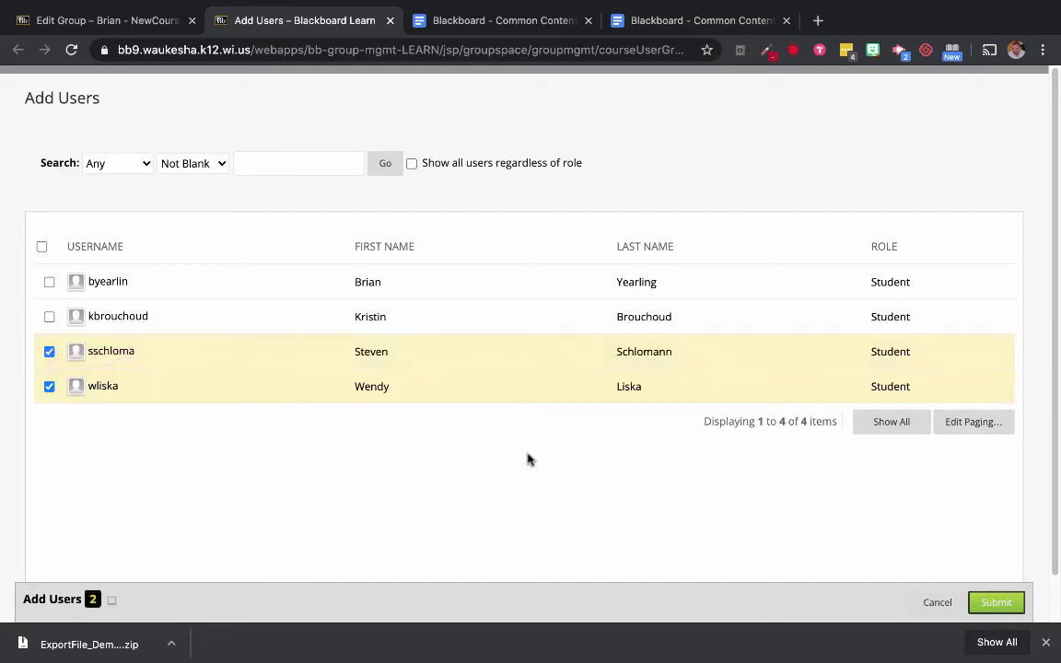
click(995, 601)
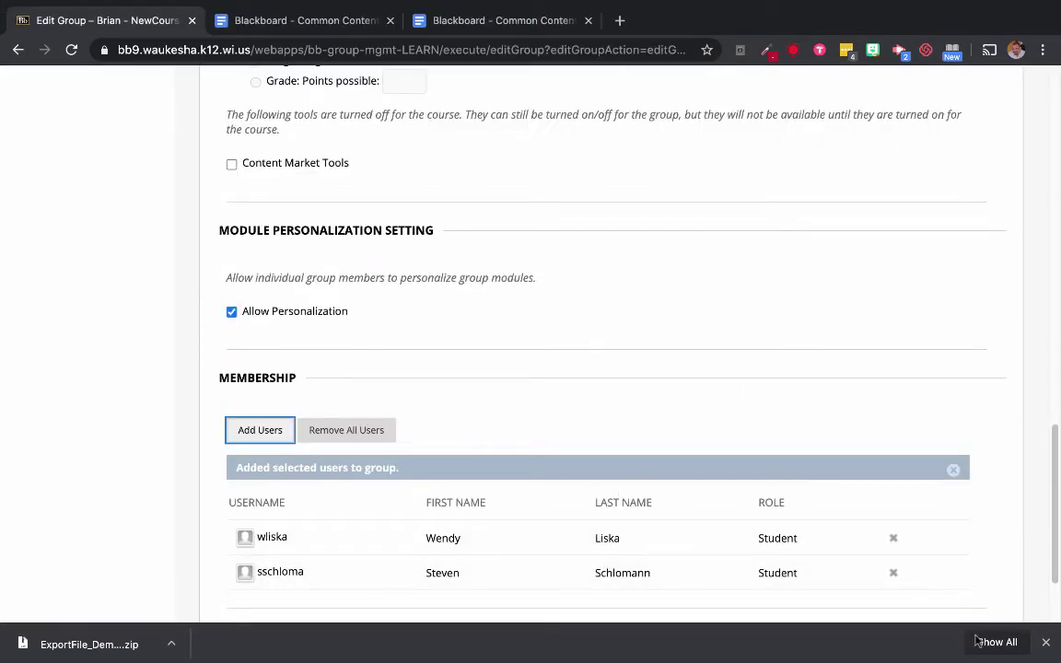
scroll(943, 495, down, 3)
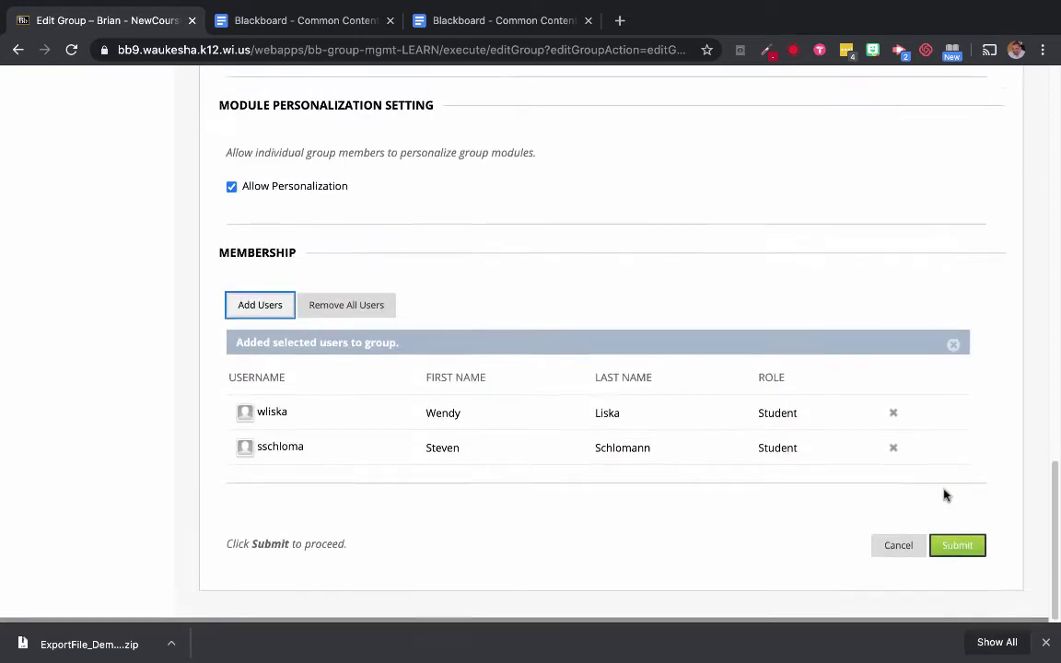
click(960, 547)
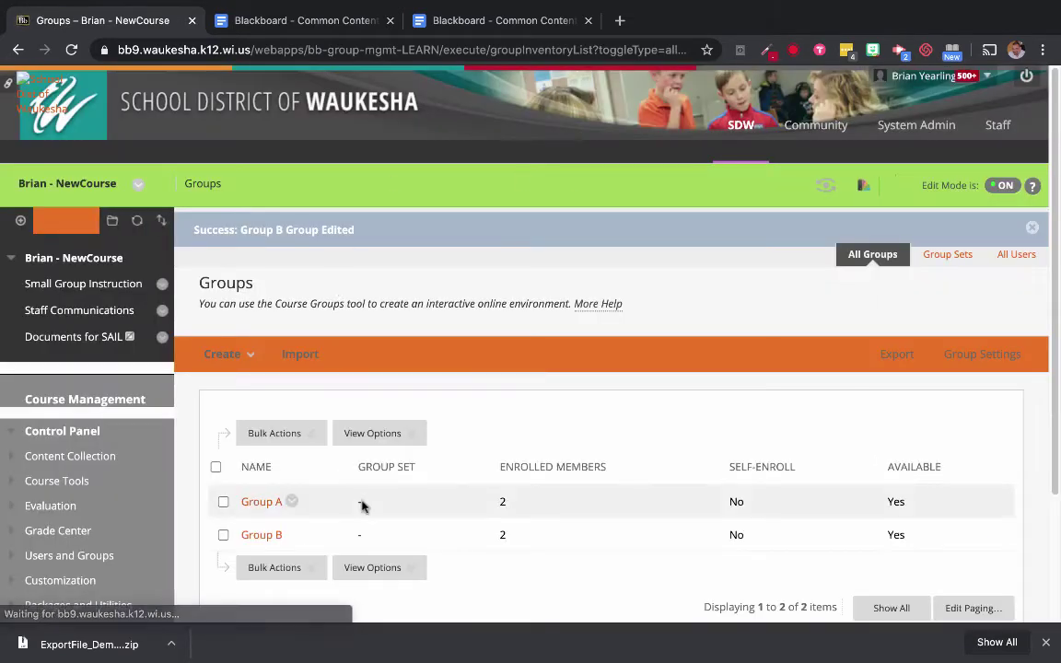
scroll(362, 505, down, 3)
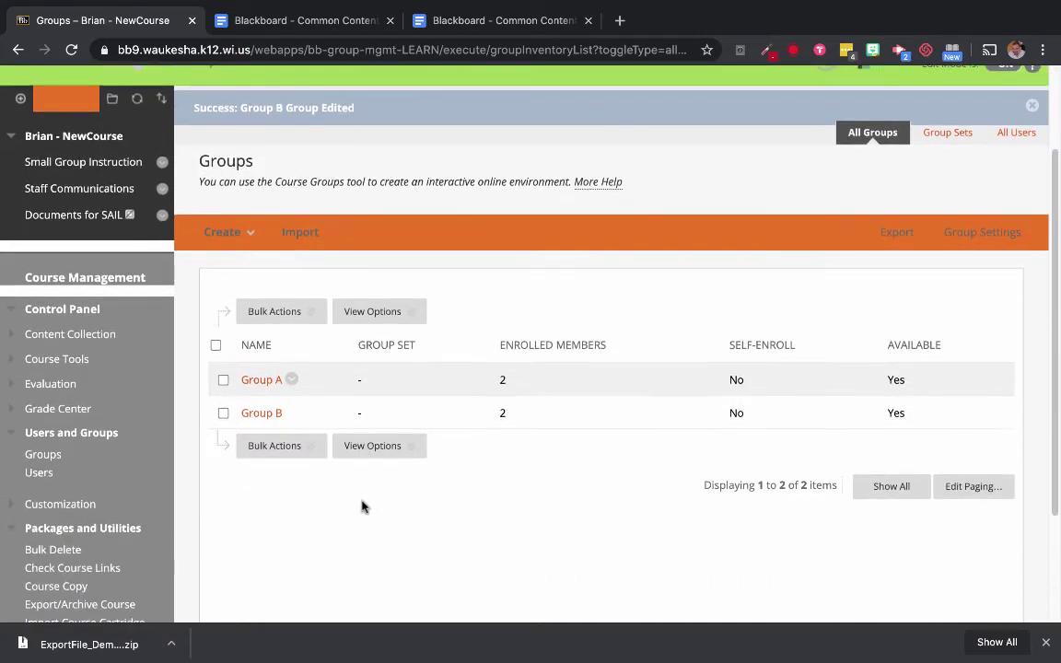
scroll(362, 505, up, 1)
click(361, 500)
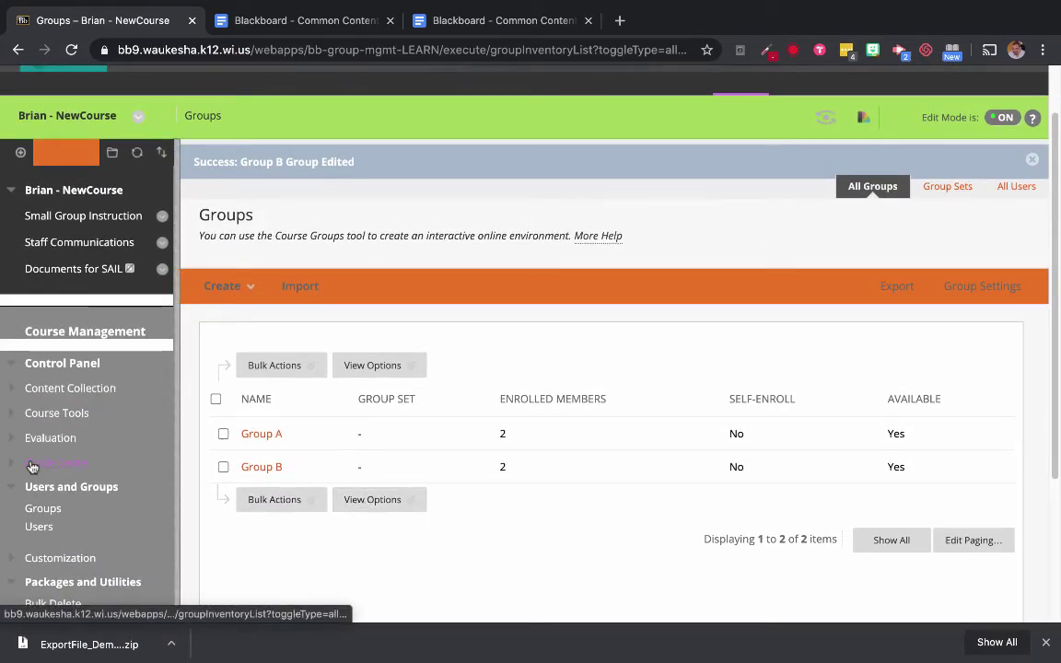
scroll(33, 465, up, 2)
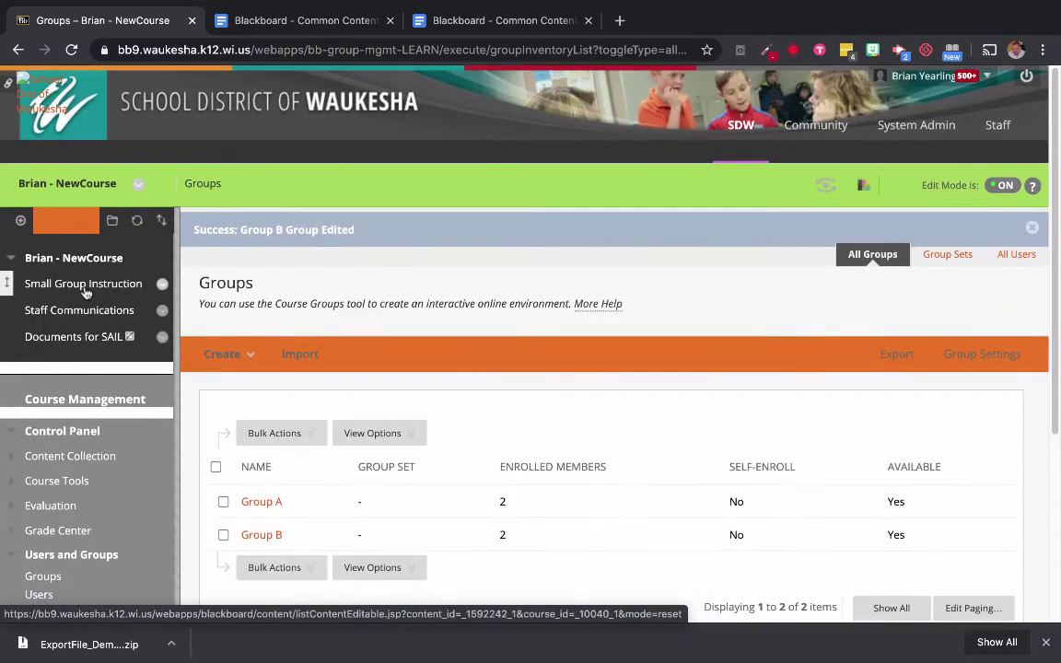
Go to Staff Communications and open the September Communications folder's menu
click(66, 311)
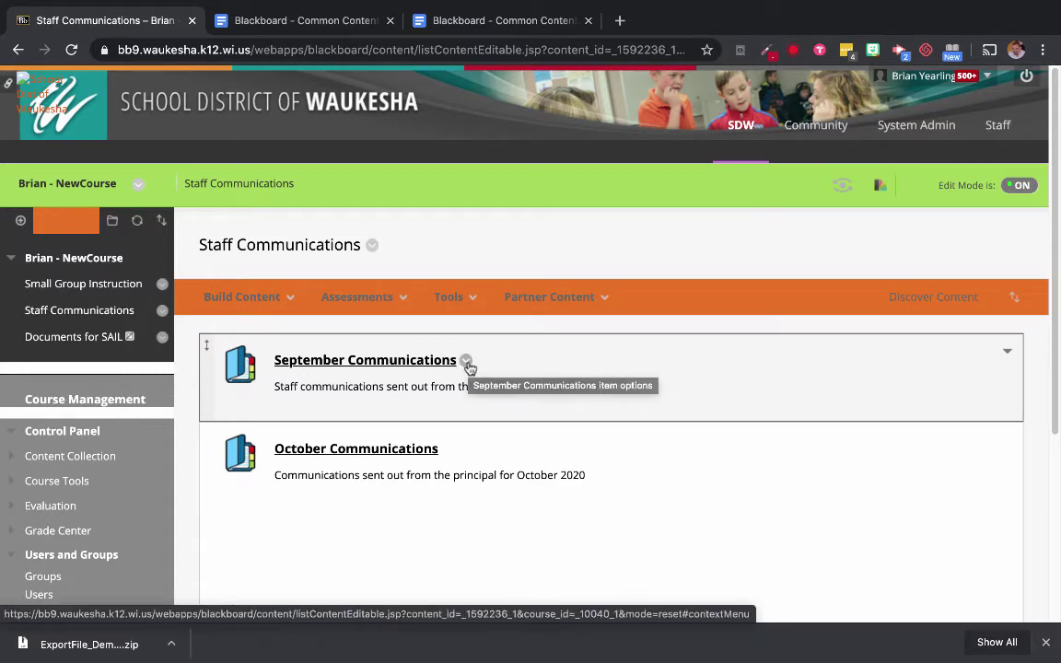
click(467, 362)
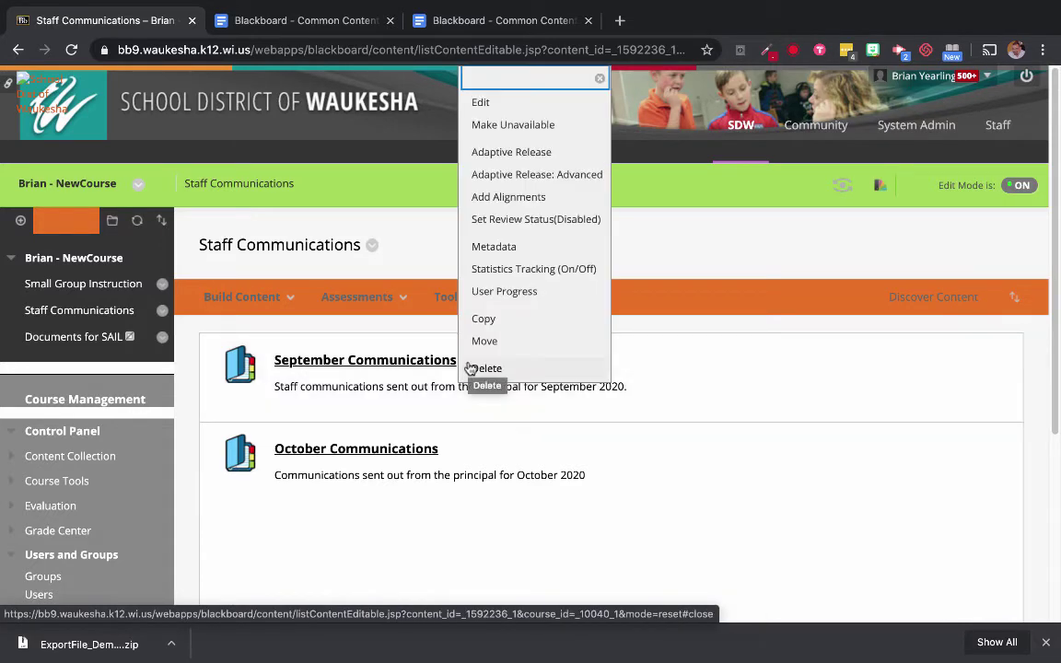
Open Adaptive Release for September Communications and find the Course Groups criteria
click(490, 153)
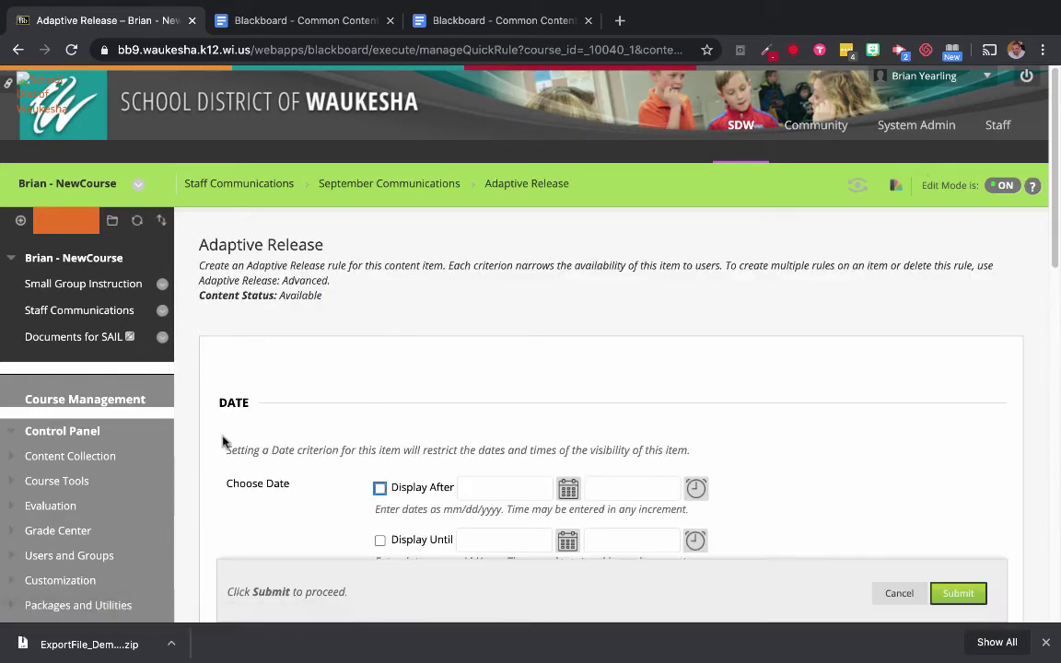
scroll(222, 442, down, 4)
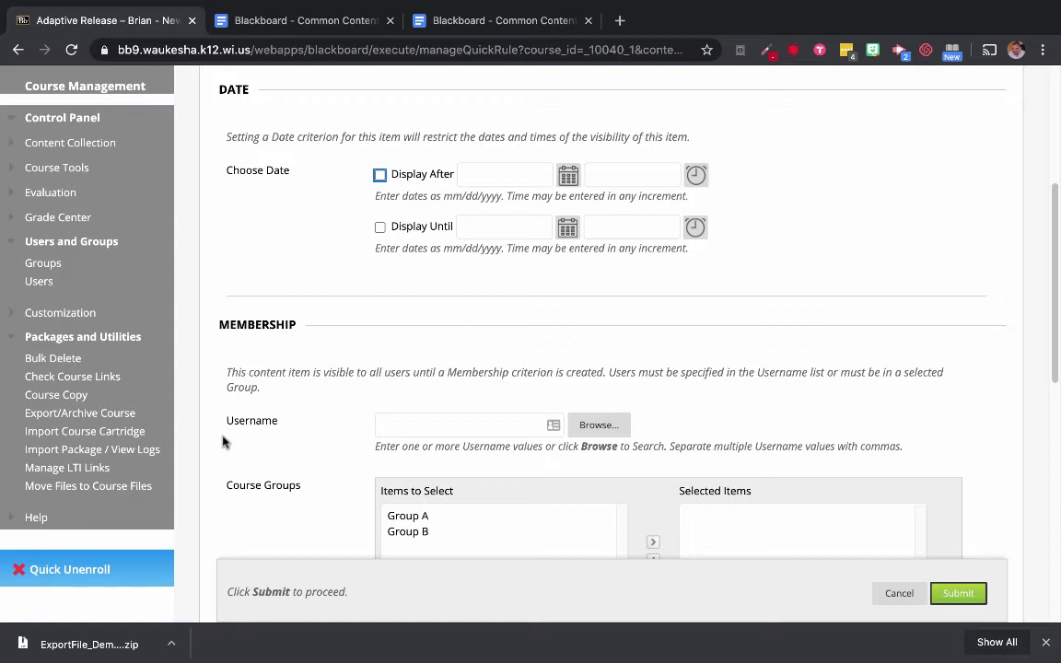
scroll(222, 442, up, 1)
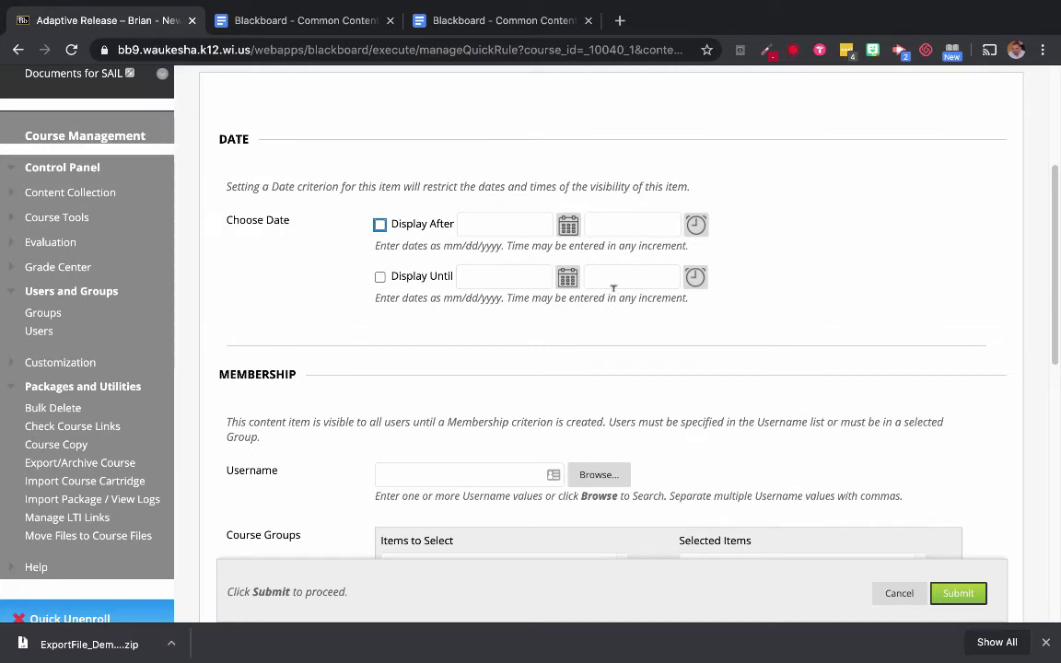
scroll(612, 288, down, 3)
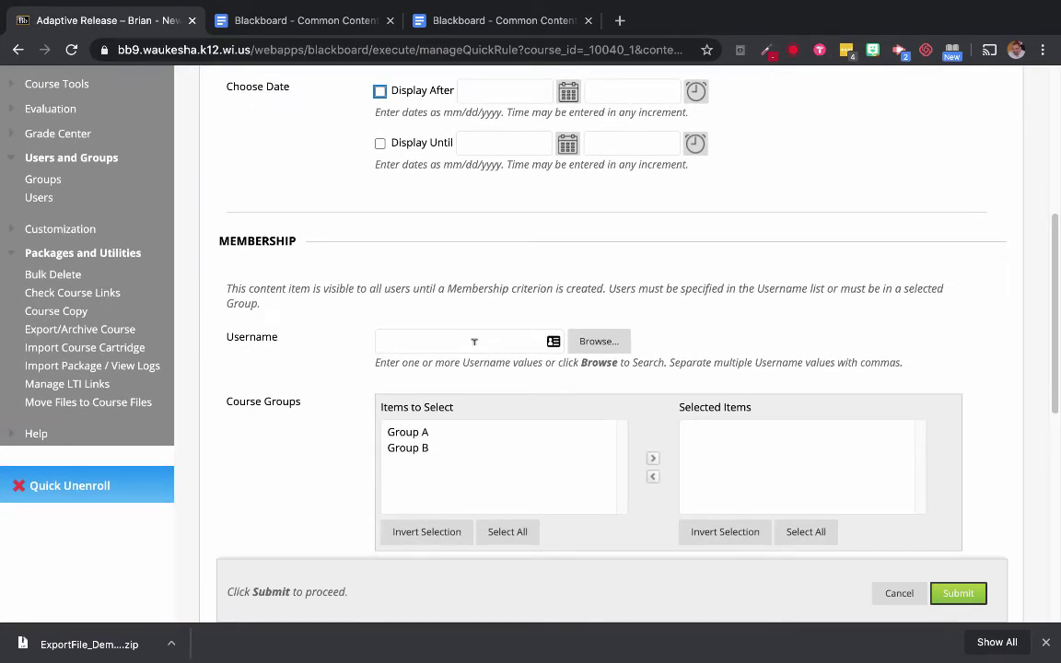
scroll(457, 440, down, 2)
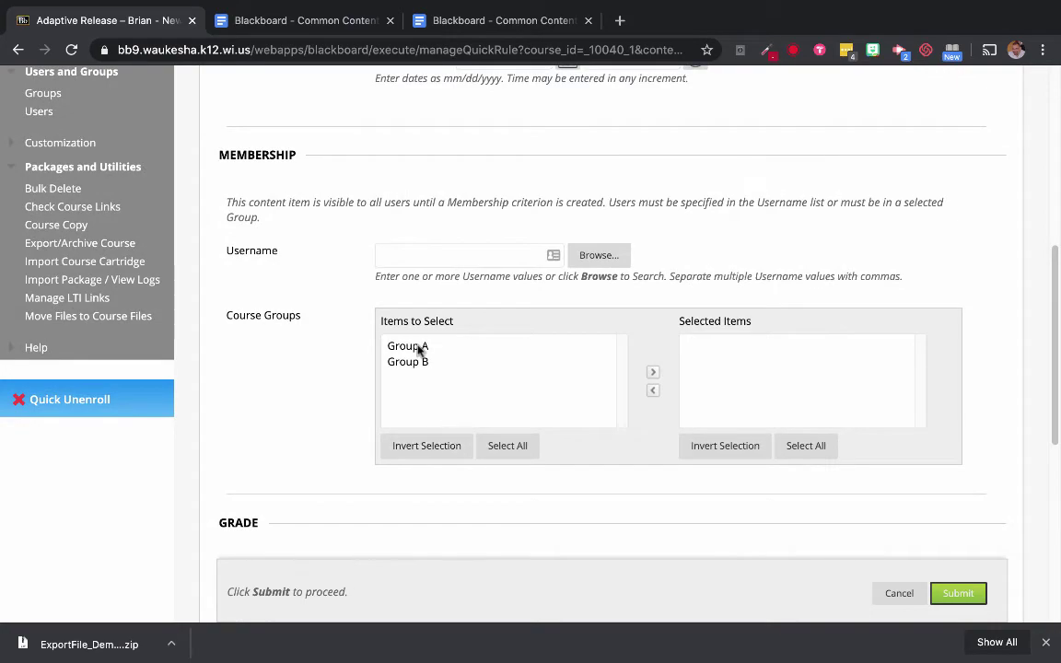
scroll(417, 348, up, 10)
scroll(418, 350, down, 9)
scroll(417, 350, down, 1)
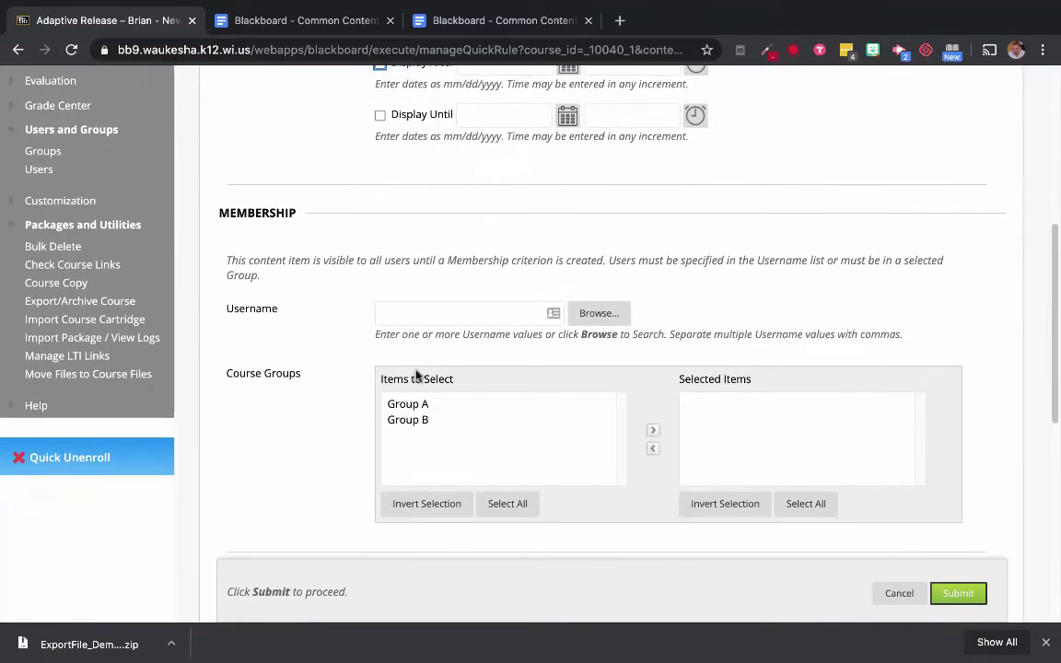
Move Group A into Selected Items and submit the release rule
click(420, 407)
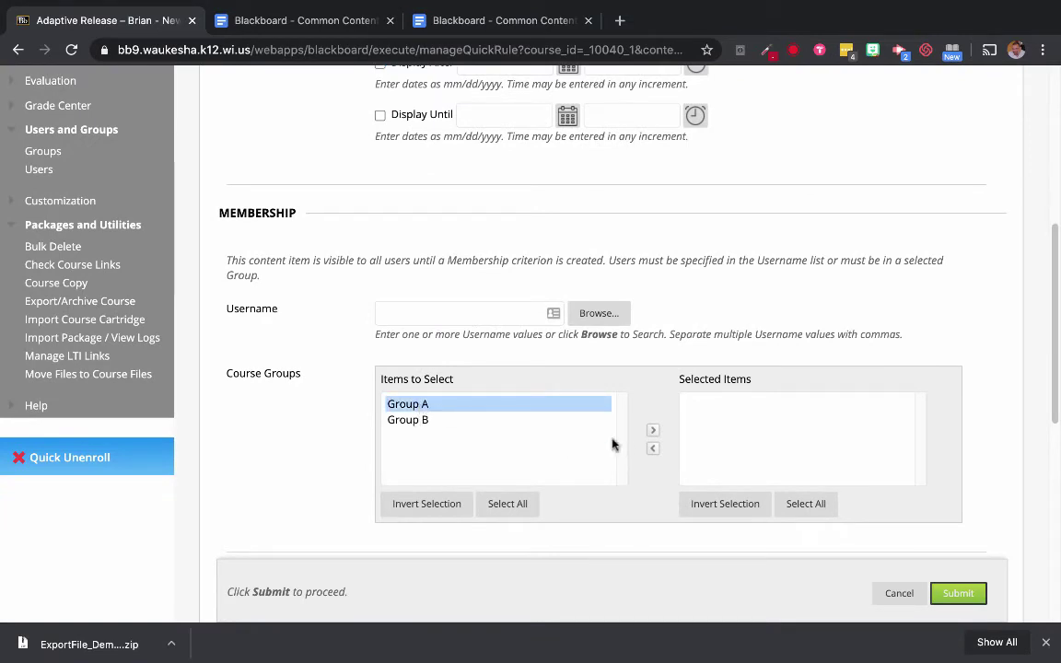
click(655, 449)
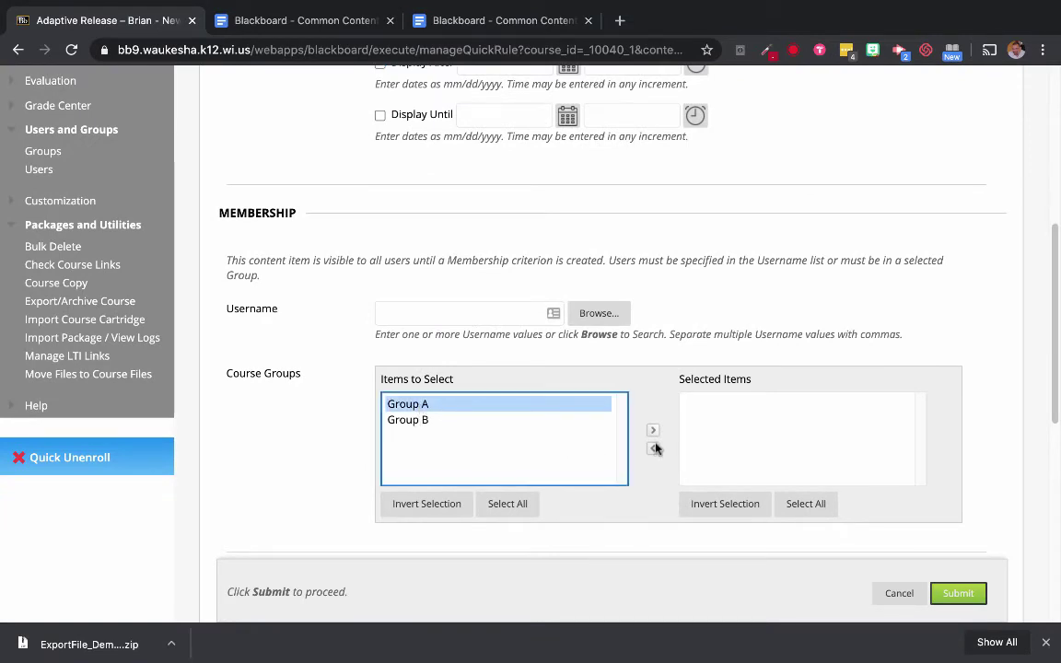
click(654, 432)
scroll(874, 393, down, 5)
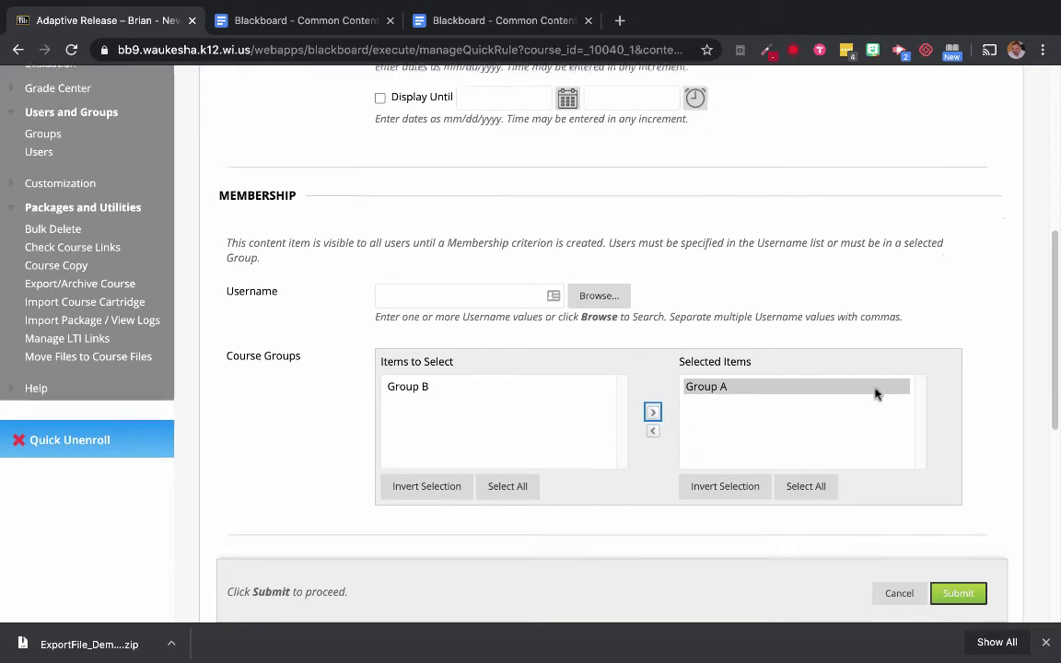
scroll(876, 394, up, 3)
scroll(810, 302, down, 4)
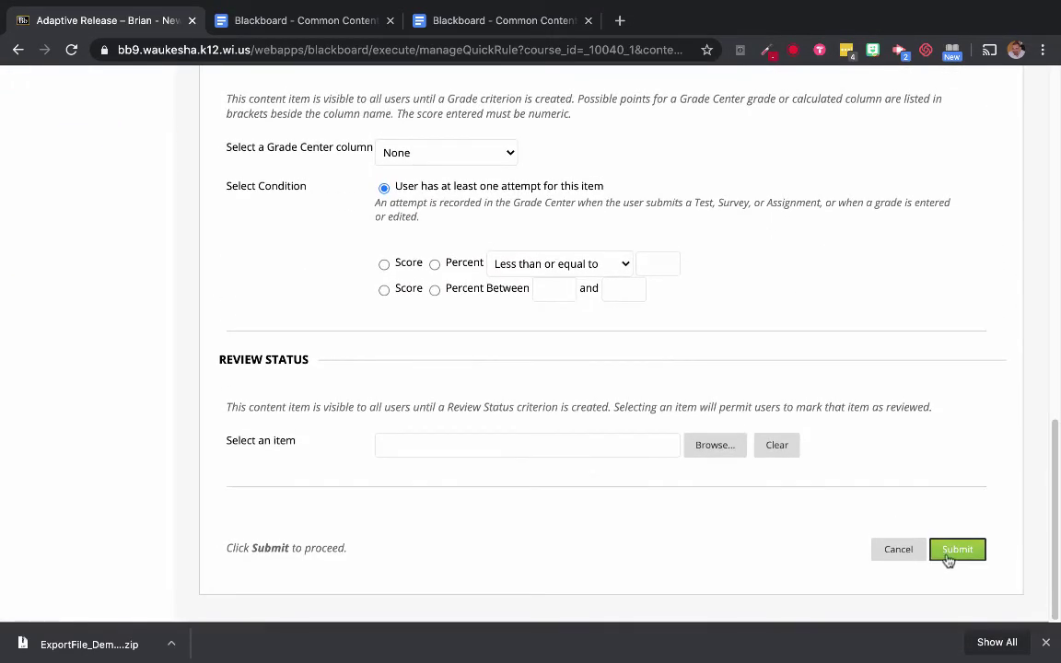
click(959, 551)
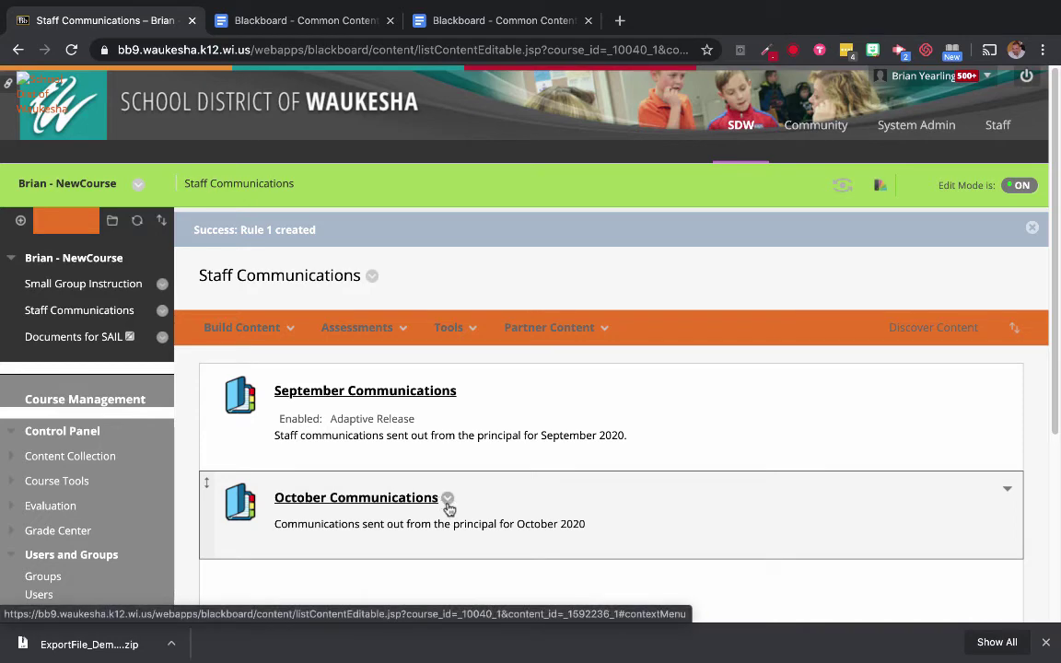
Add an adaptive release rule restricting October Communications to Group B
click(448, 501)
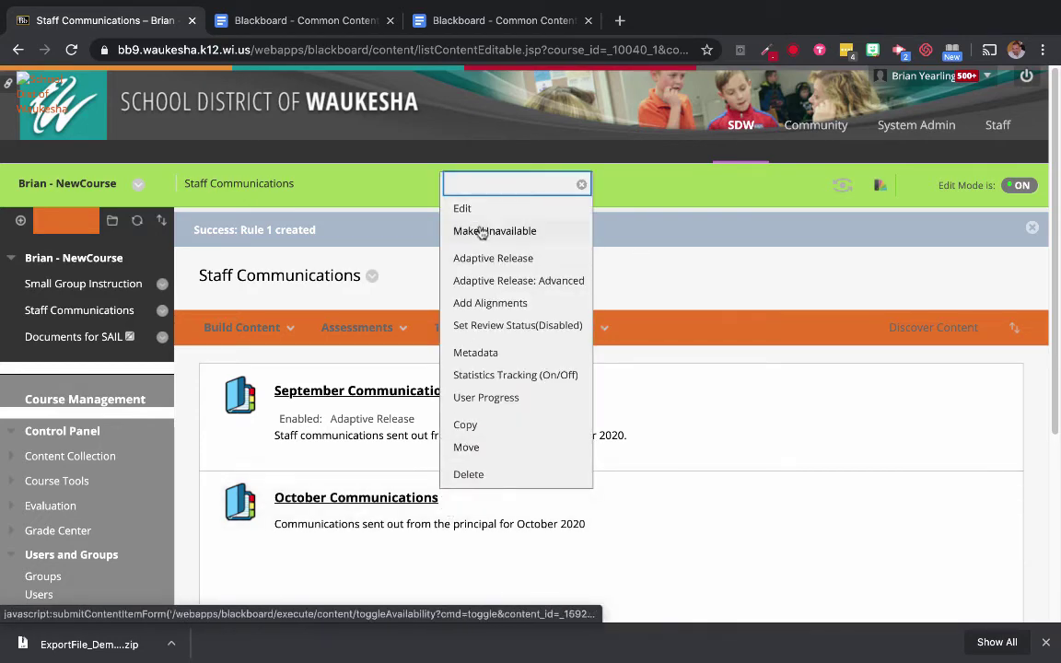
click(480, 261)
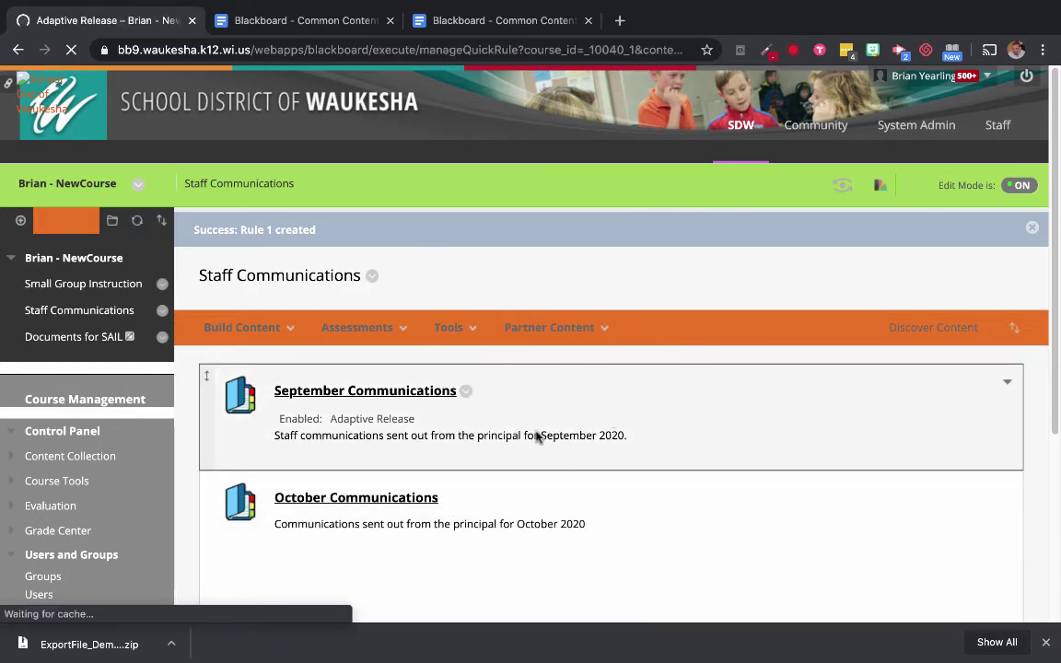
scroll(537, 436, down, 5)
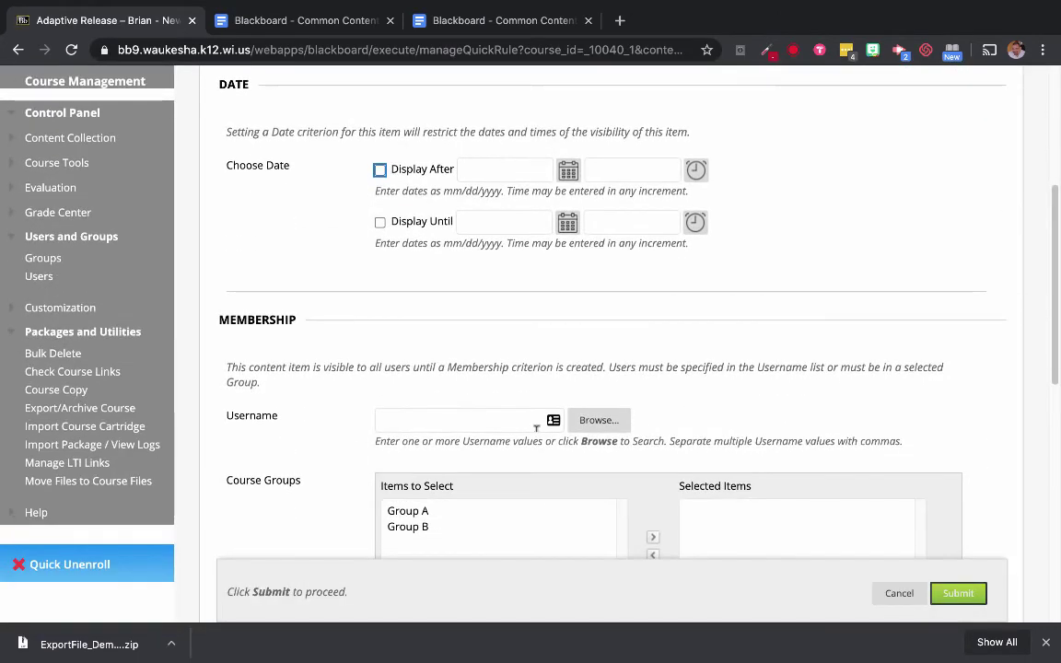
click(505, 419)
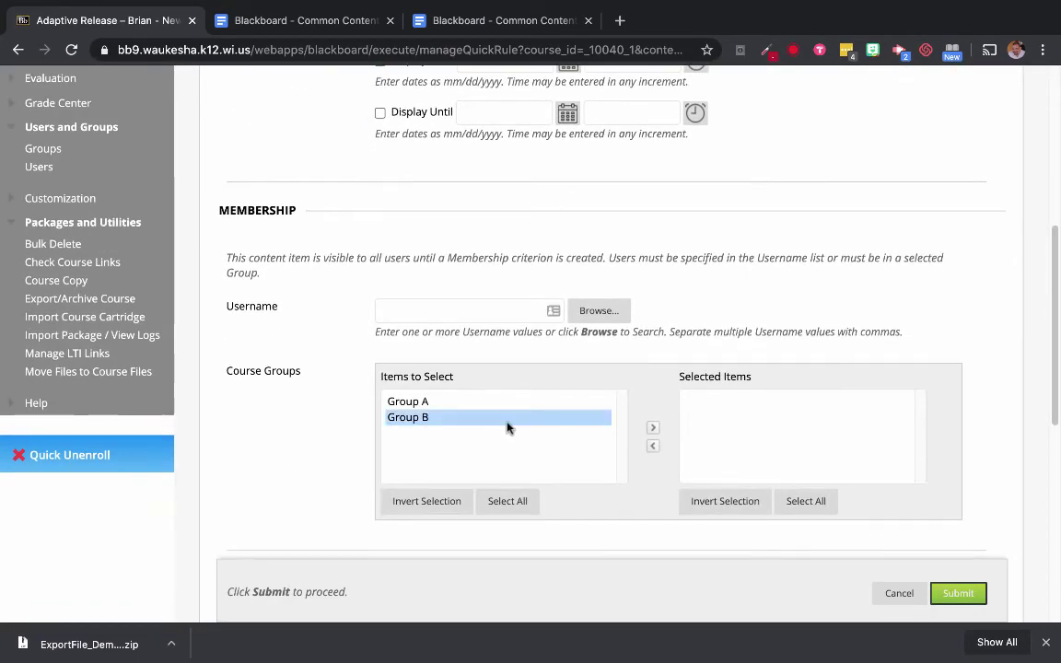
click(651, 429)
click(982, 598)
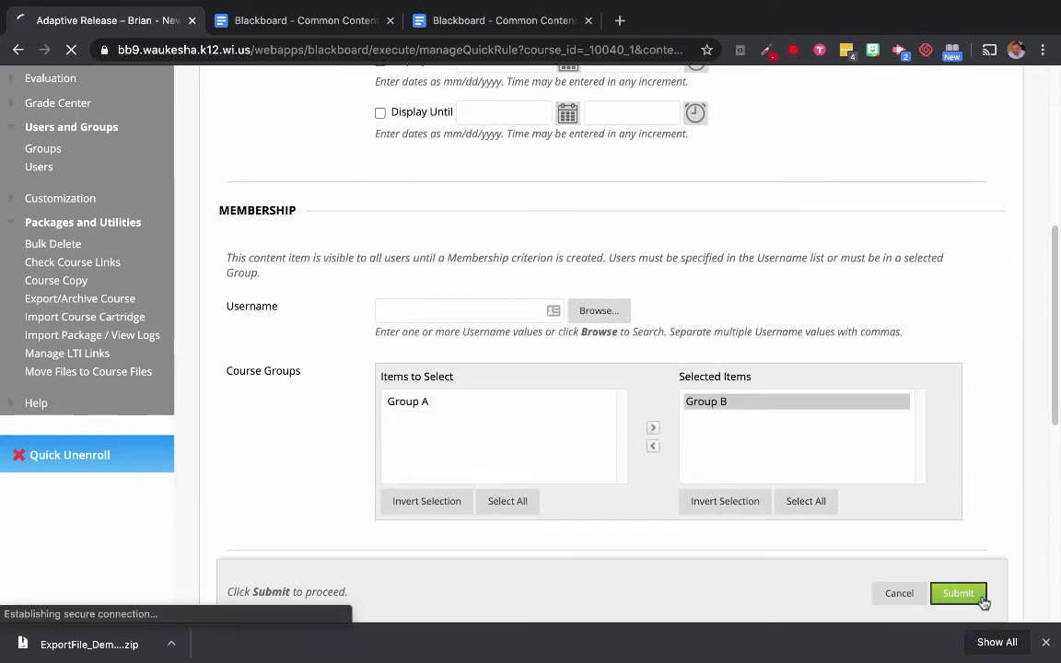
scroll(734, 324, down, 3)
scroll(734, 324, up, 1)
scroll(734, 324, up, 2)
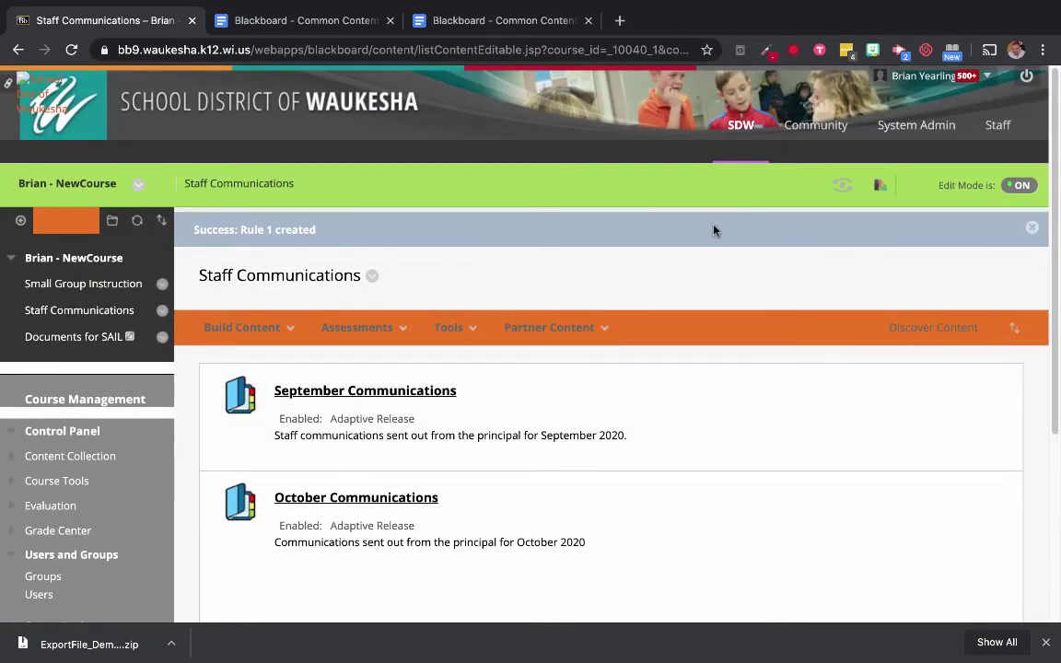
click(845, 190)
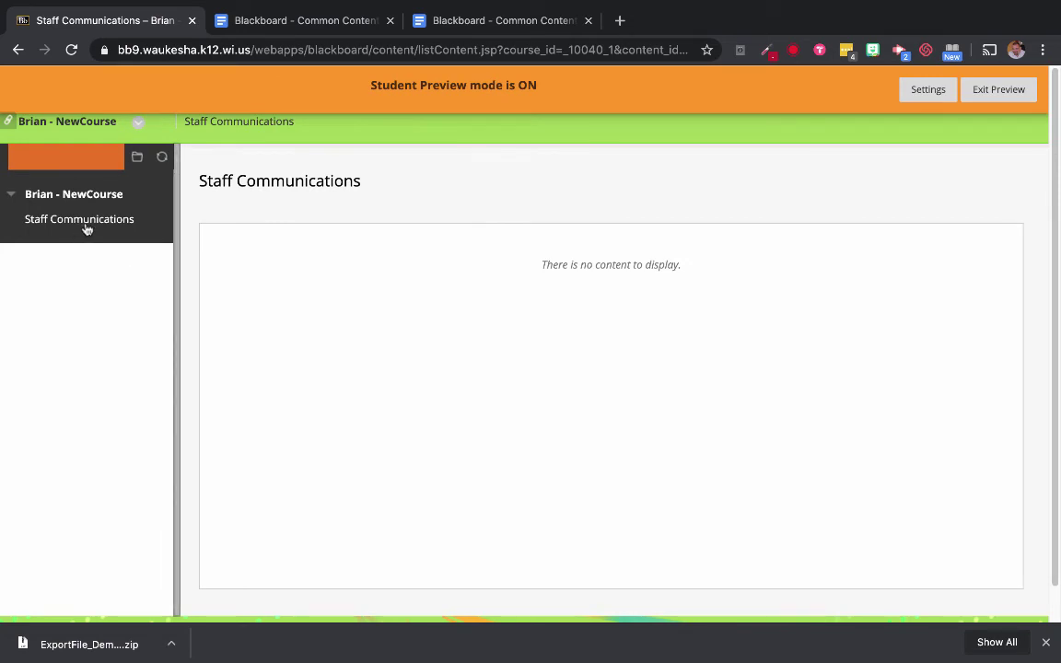
click(85, 223)
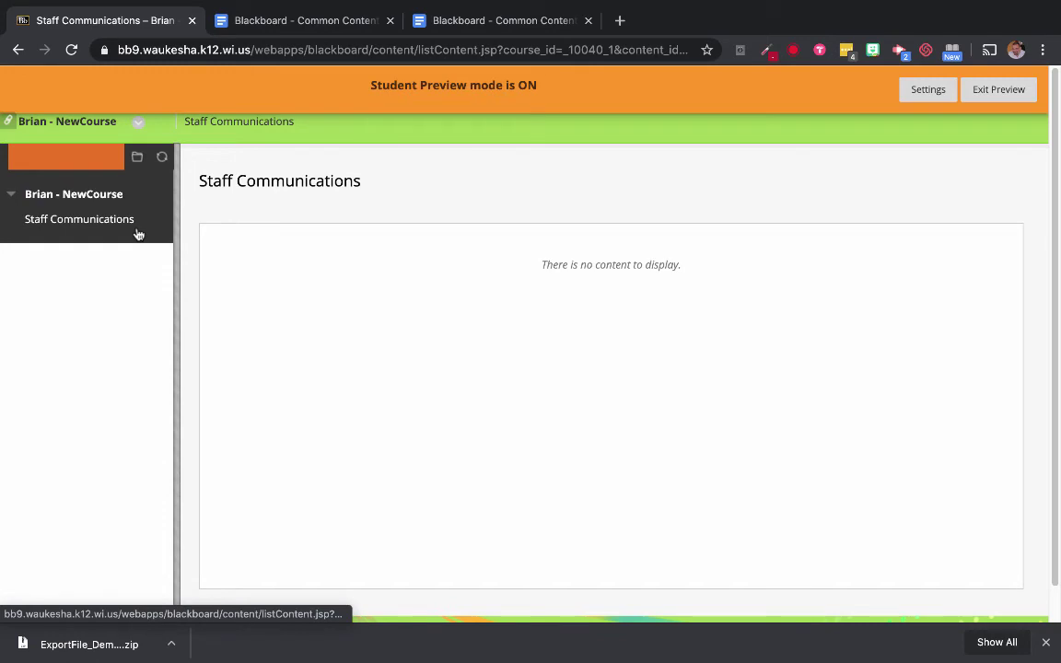
click(1003, 96)
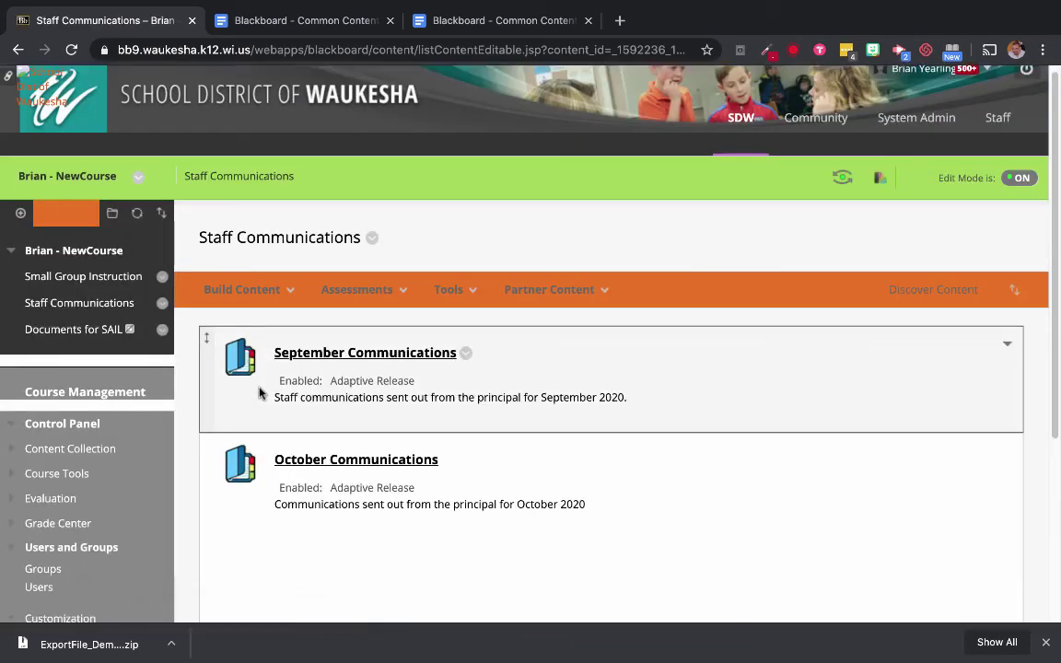
Review the course's enrolled users, then bring up the course groups list
scroll(261, 391, down, 1)
scroll(261, 393, down, 1)
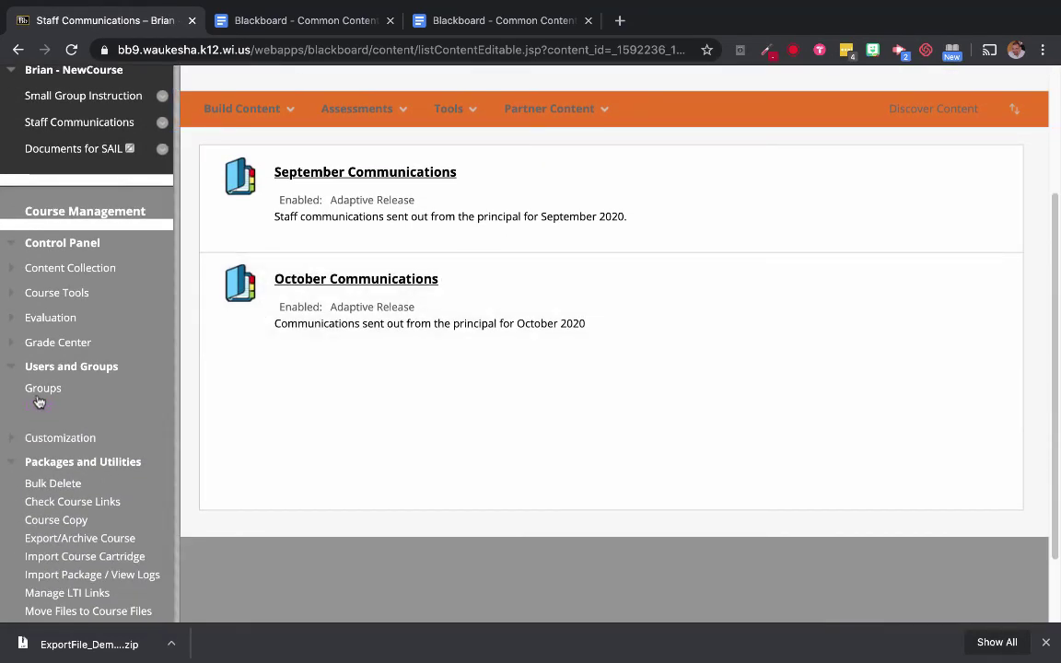
click(37, 406)
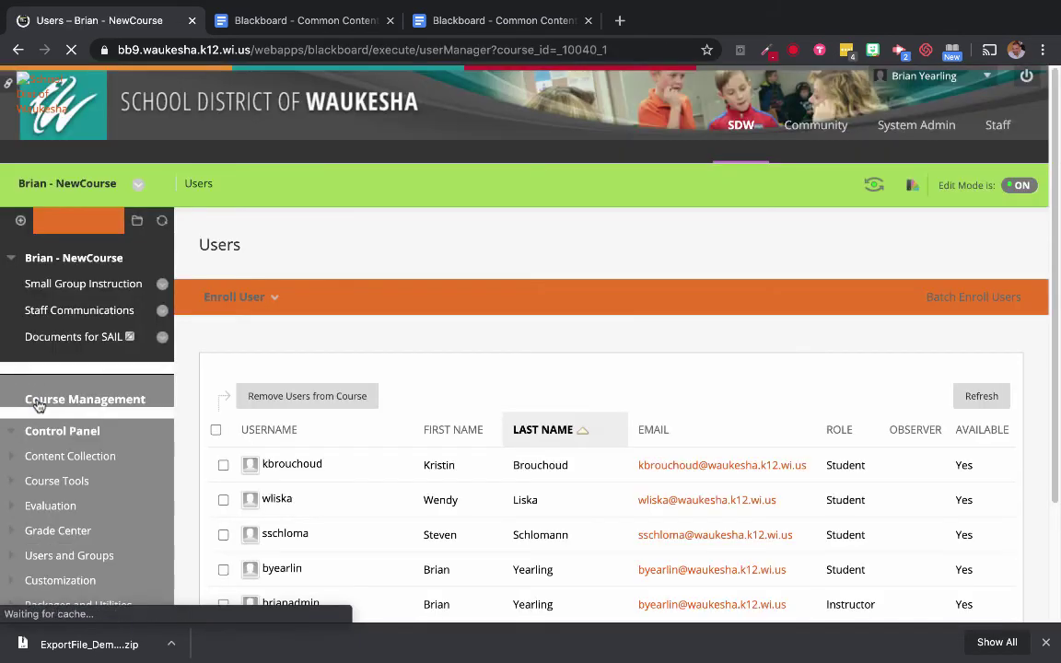
scroll(37, 406, down, 2)
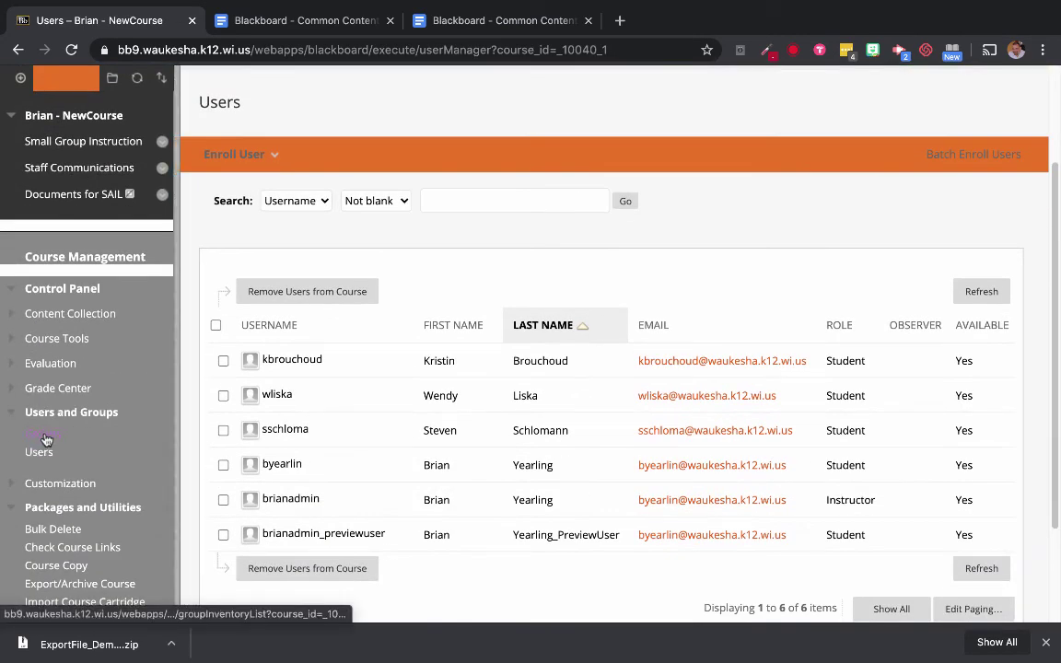
click(42, 434)
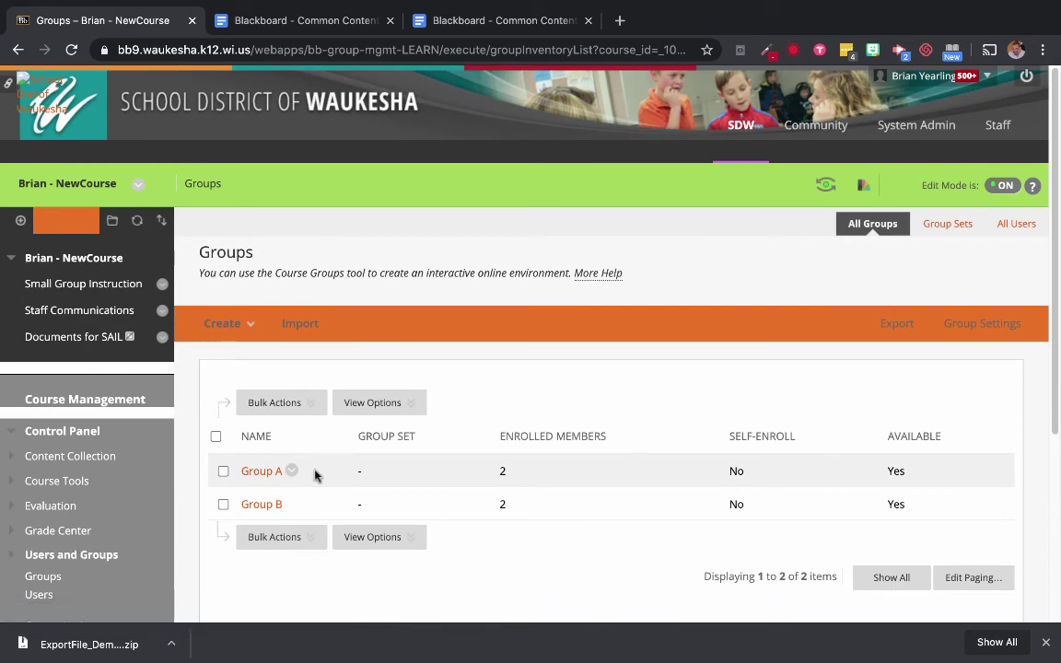
Add the student preview user to Group A's membership and save, making three members
click(293, 471)
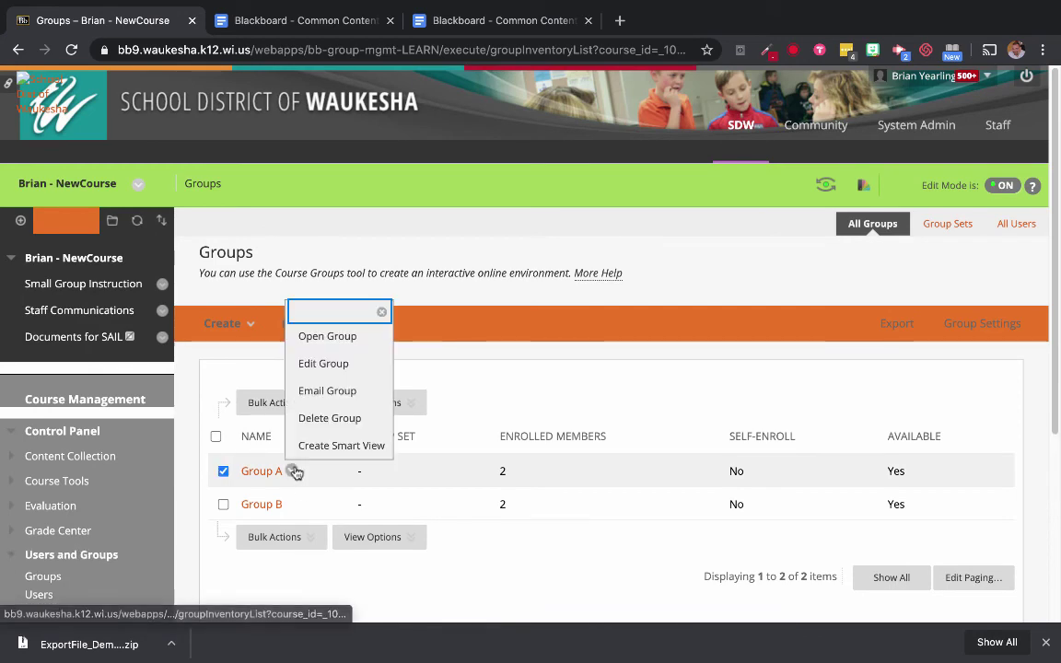
click(341, 364)
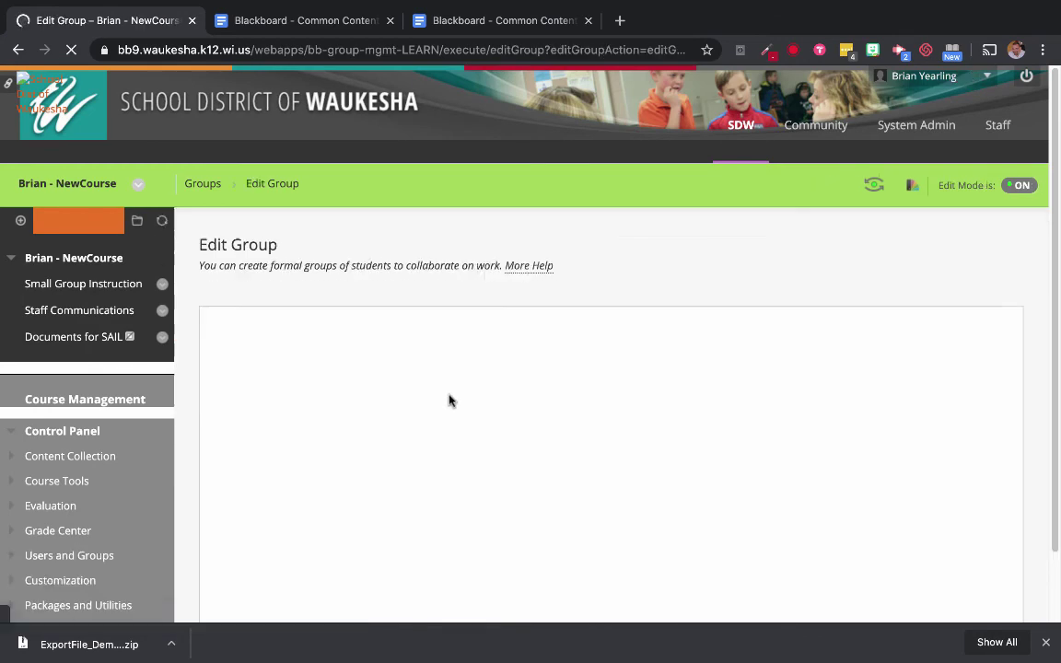
scroll(450, 399, down, 5)
scroll(449, 399, down, 10)
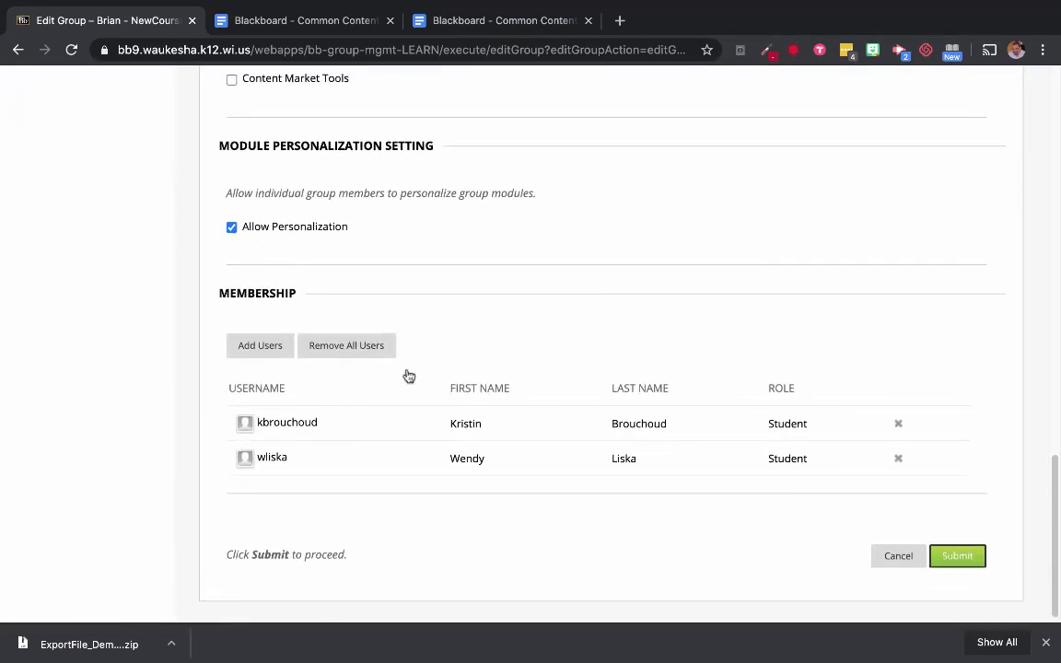
click(274, 348)
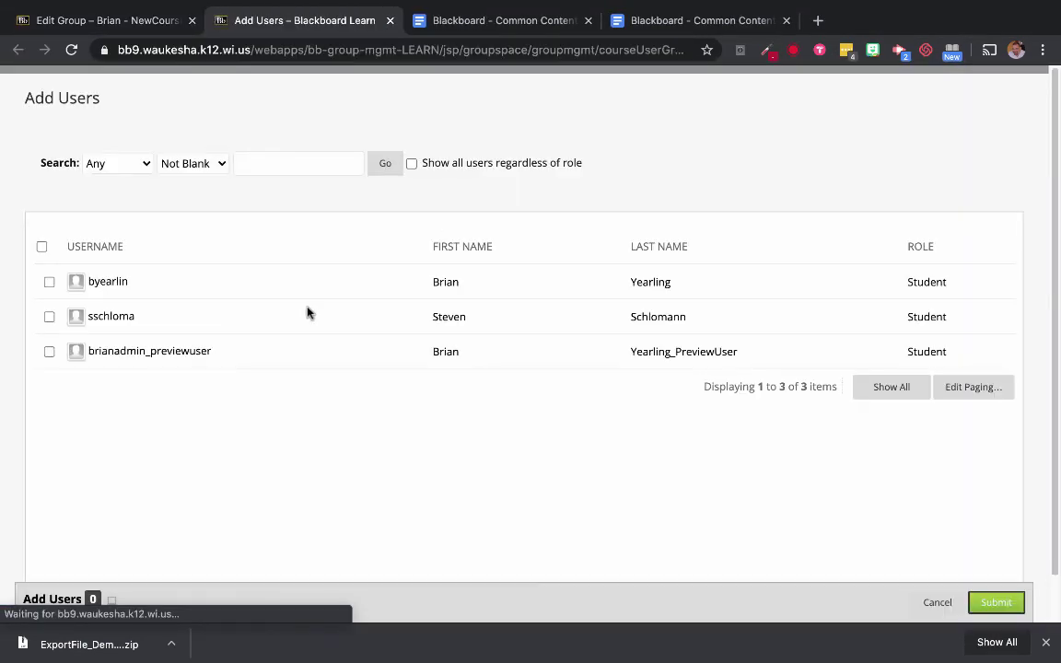
click(49, 351)
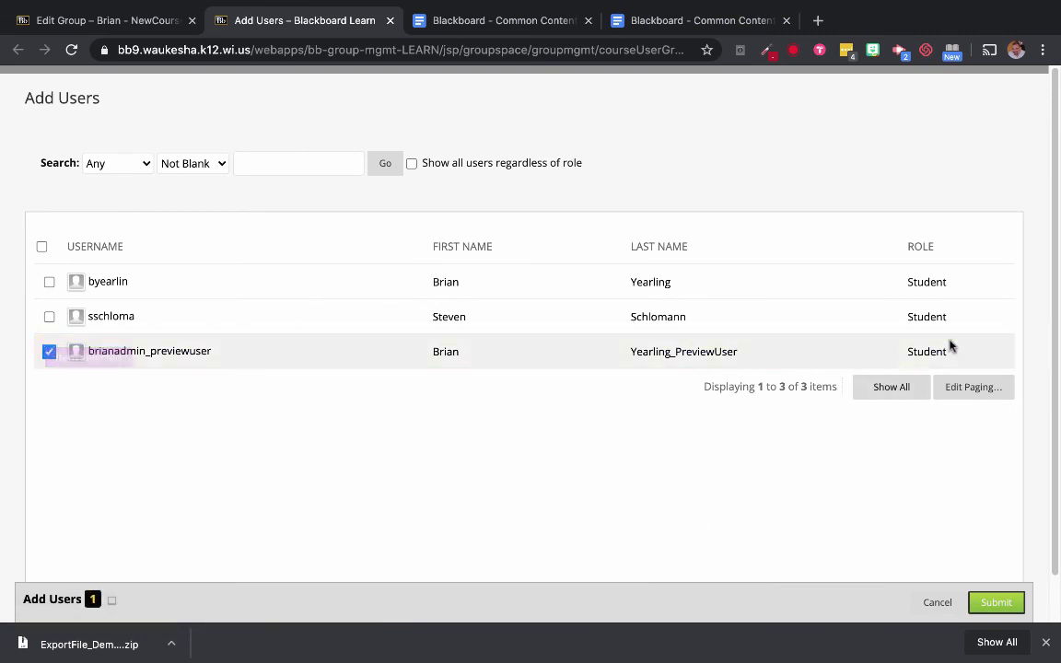
click(997, 603)
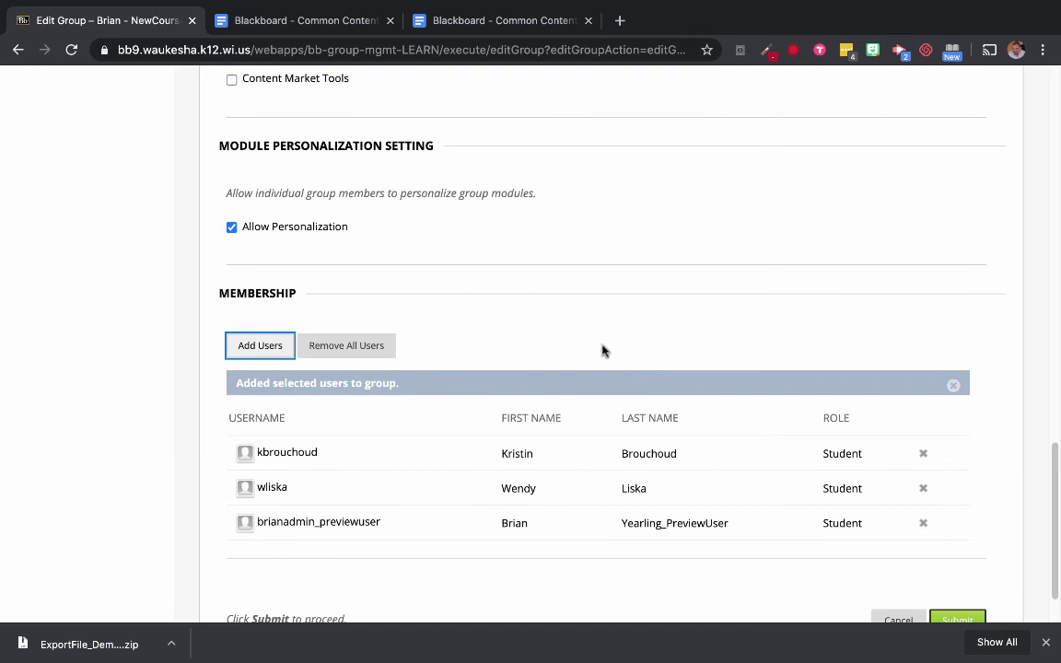
click(963, 620)
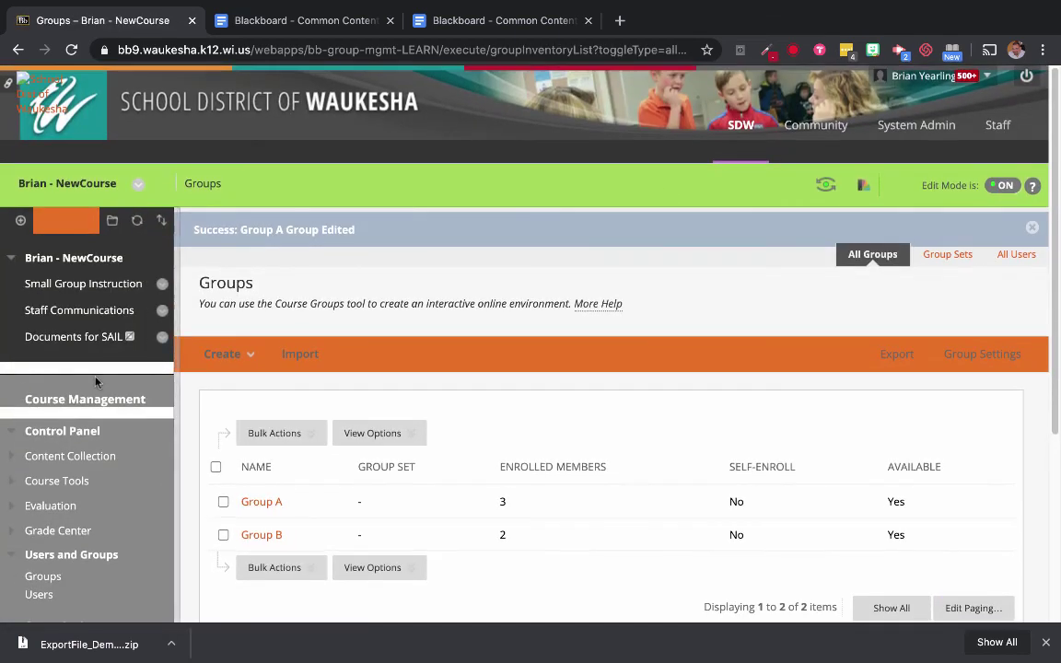
Preview Staff Communications as a student and open September Communications to see Week 1 Communication
click(76, 312)
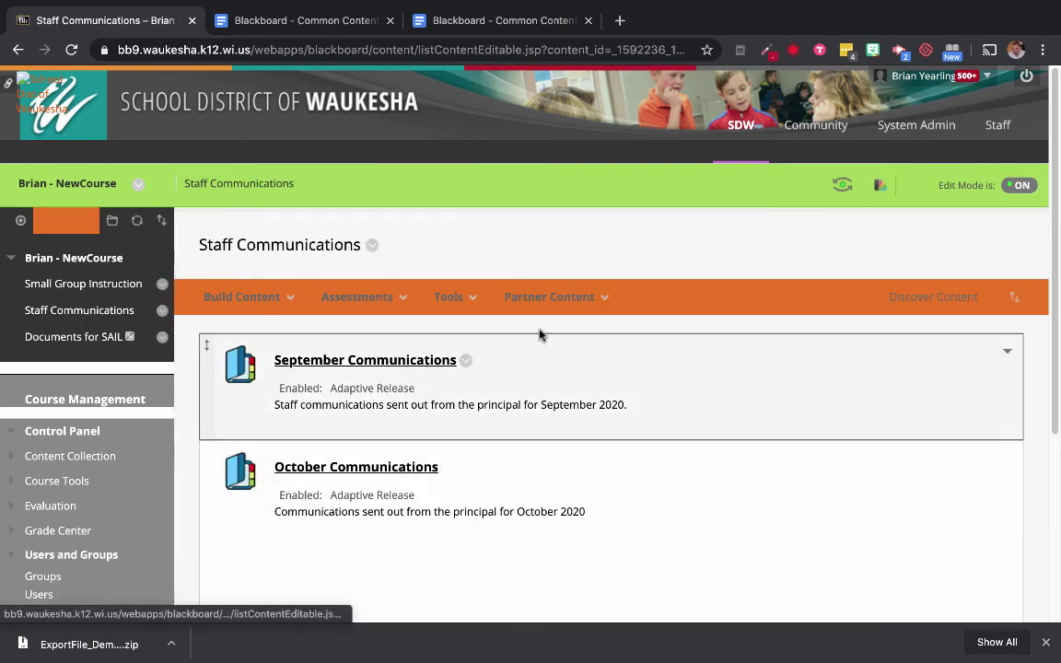
click(840, 187)
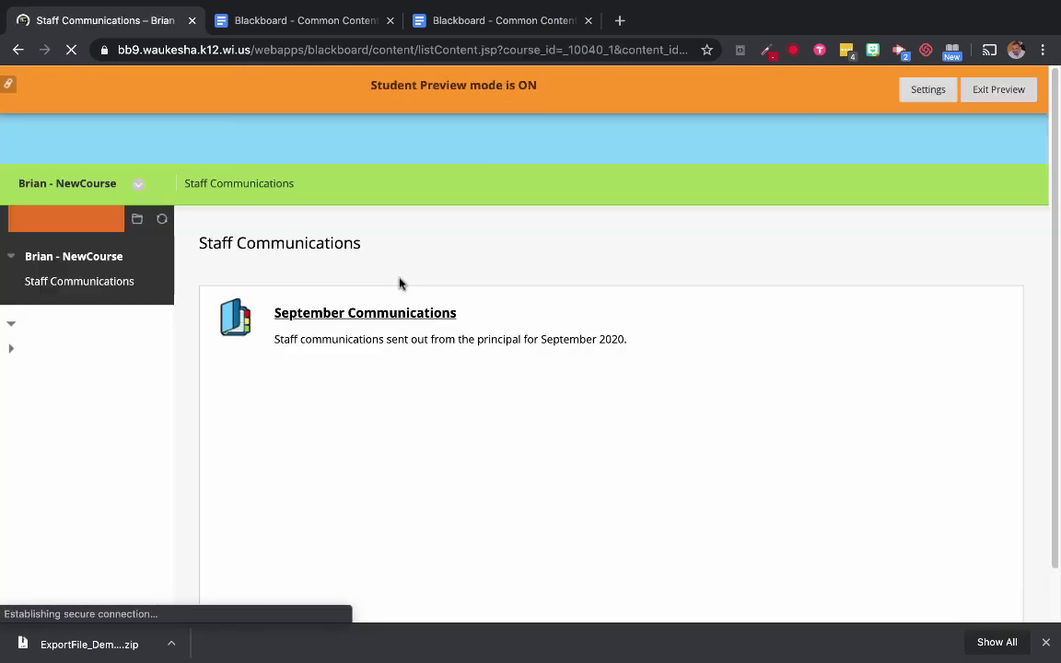
click(364, 254)
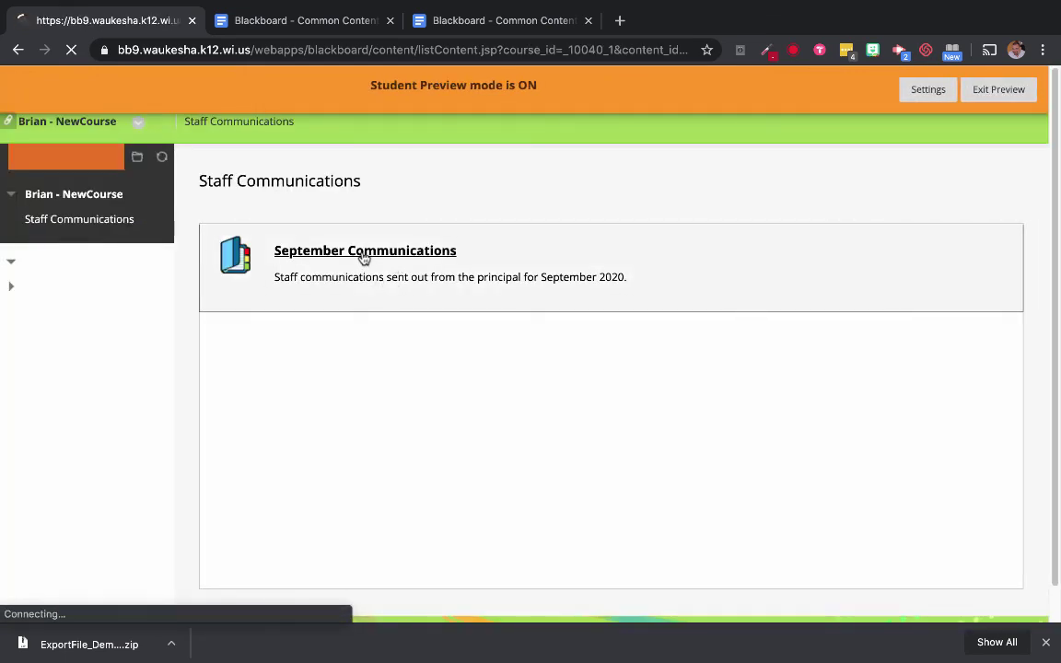
scroll(398, 310, down, 1)
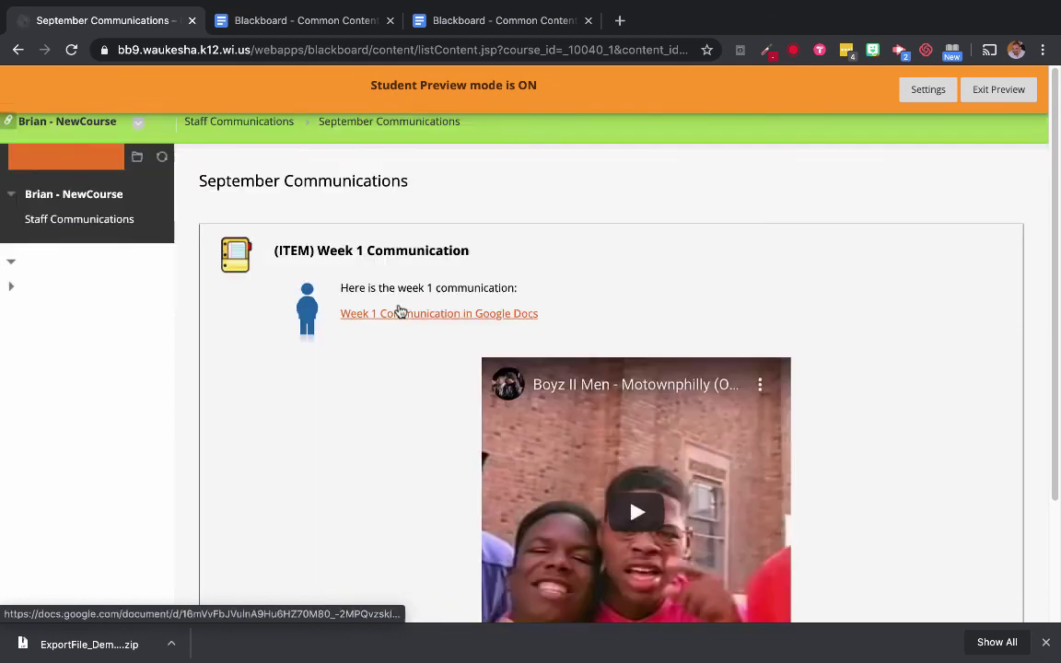